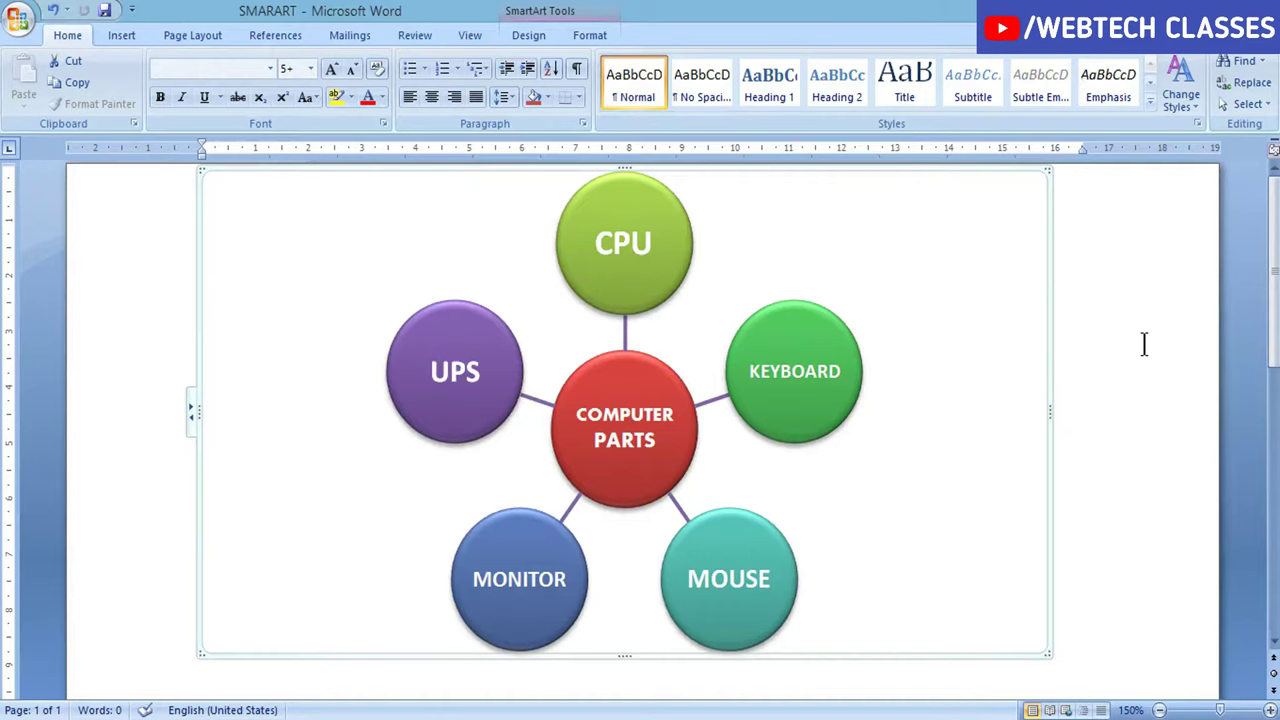
- Start a new blank document with Ctrl+N and switch to the Insert ribbon
left_click(1186, 341)
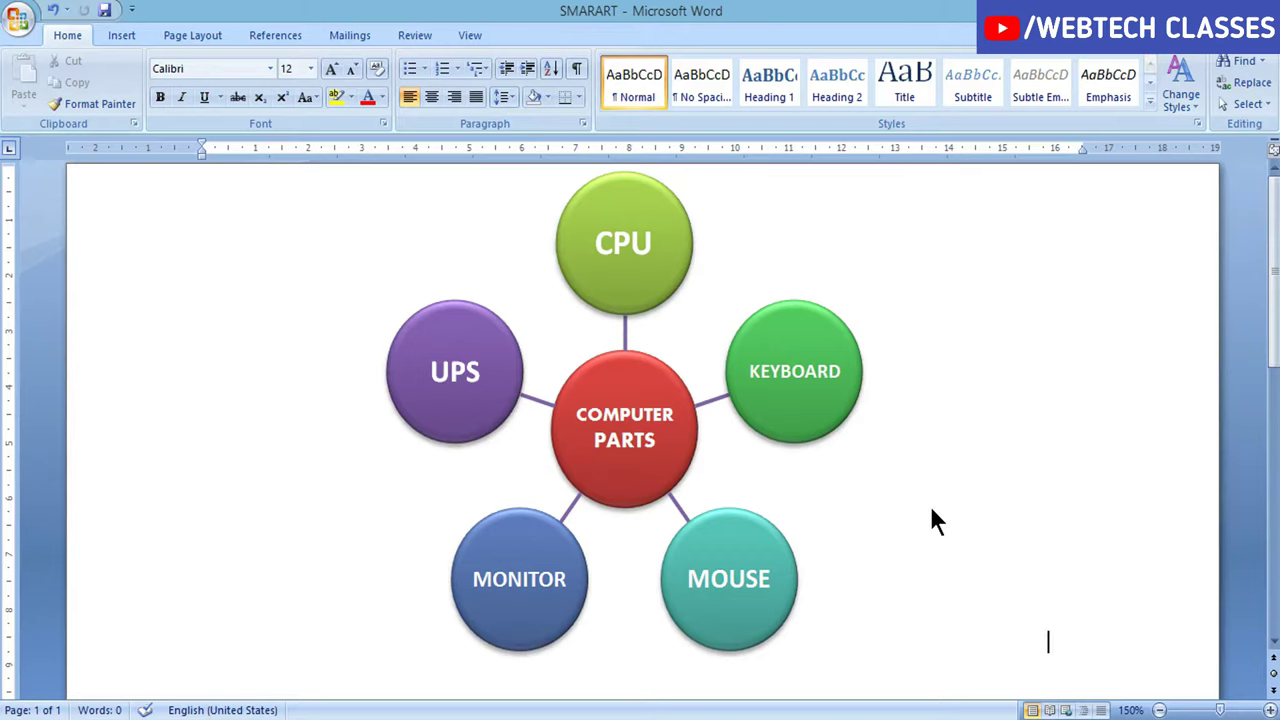
key("ctrl+n")
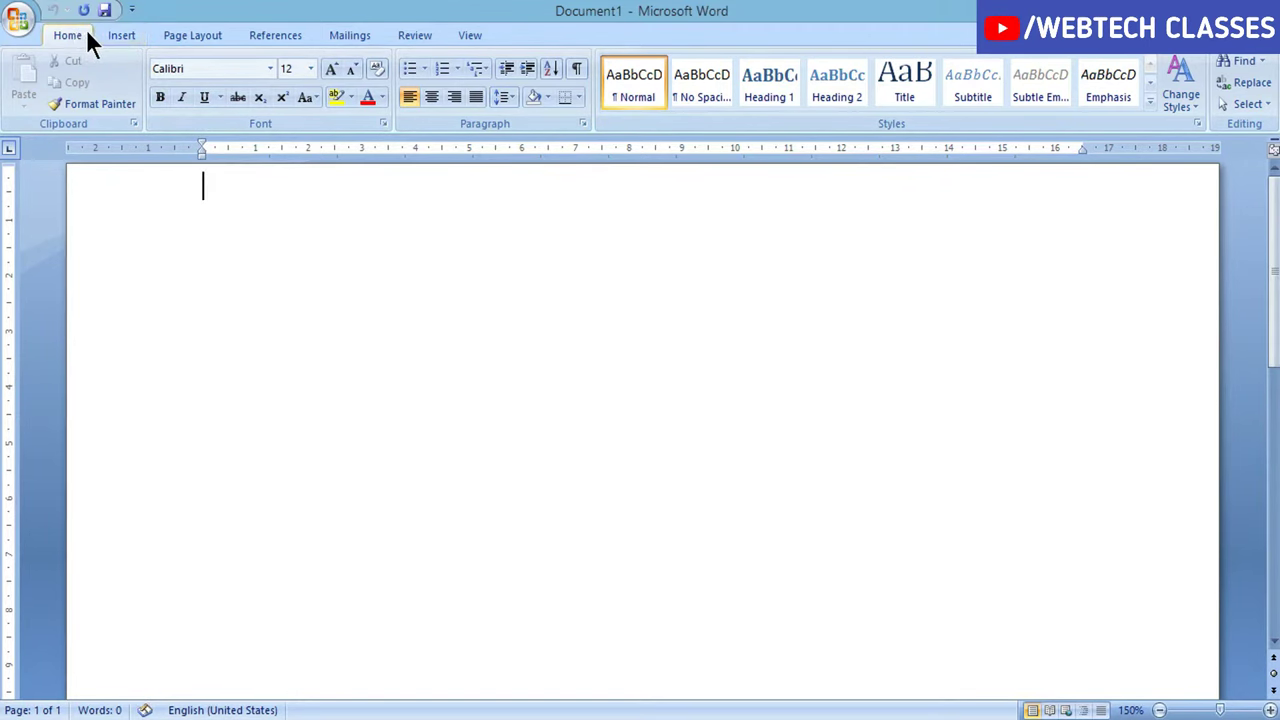
left_click(121, 36)
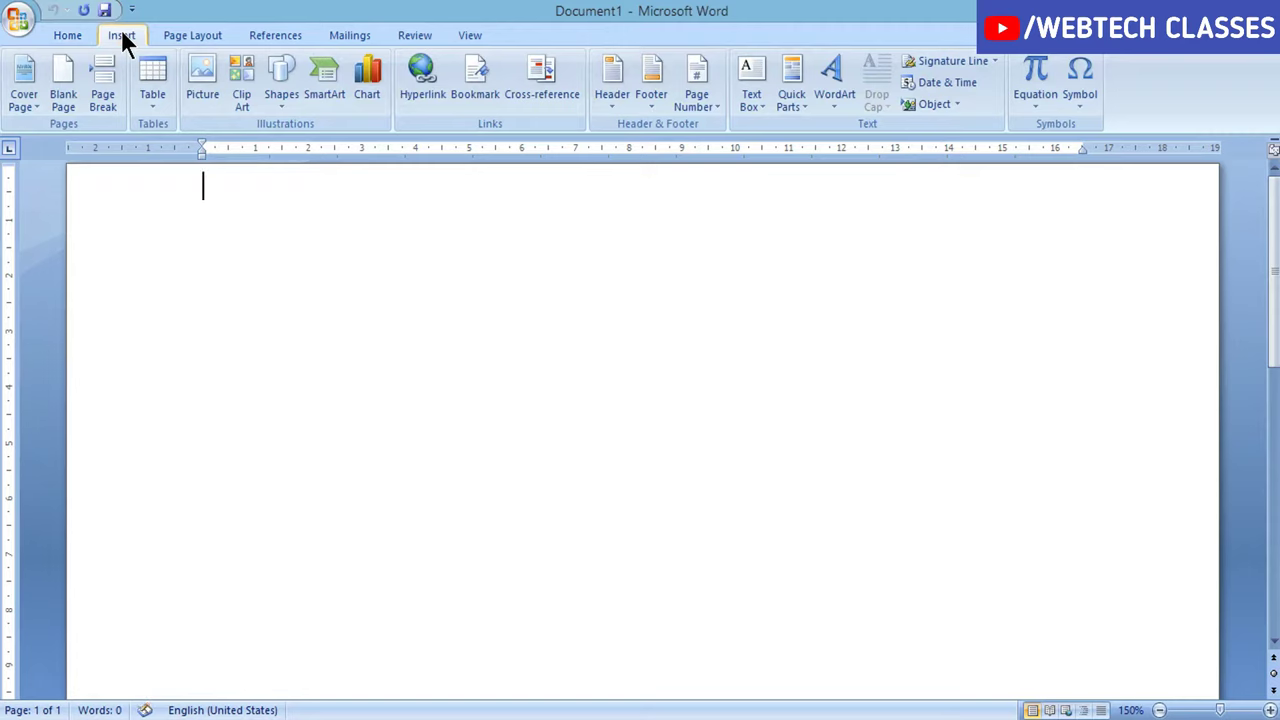
- Open the Choose a SmartArt Graphic dialog and filter it to the List layouts
left_click(328, 95)
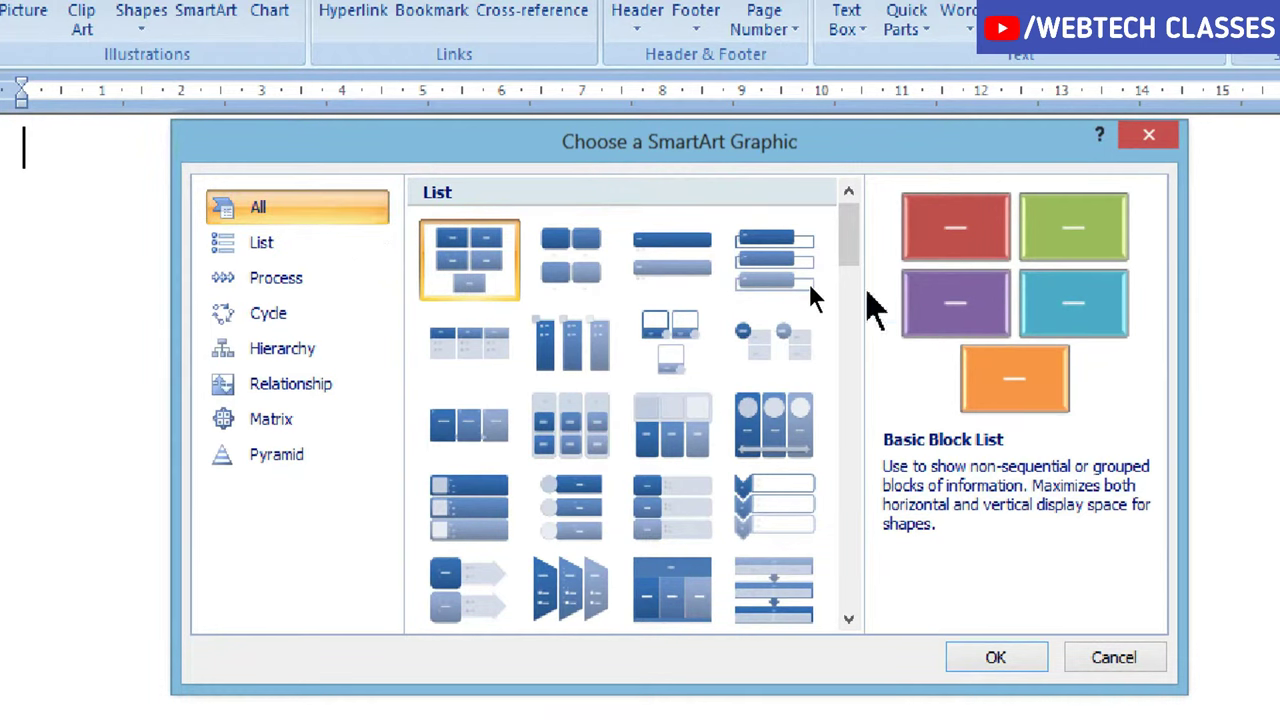
left_click_drag(846, 243, 852, 318)
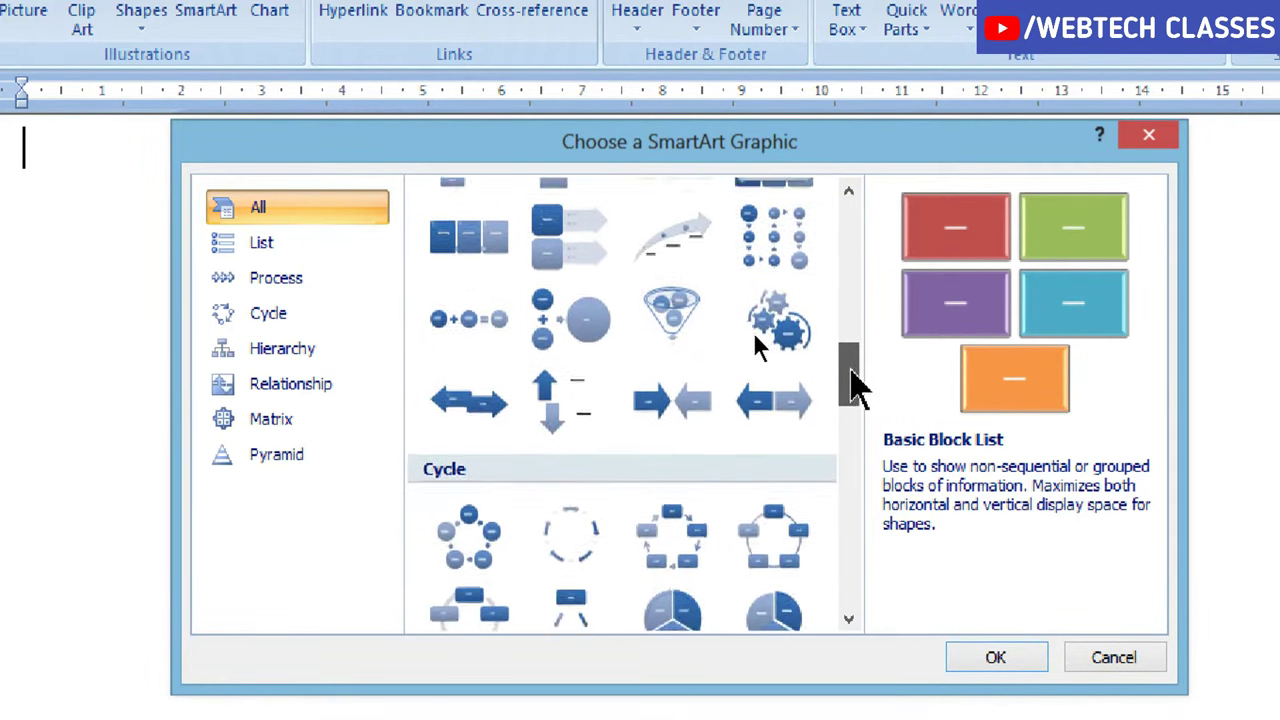
mouse_move(852, 318)
left_mouse_down()
mouse_move(852, 390)
mouse_move(857, 243)
left_mouse_up()
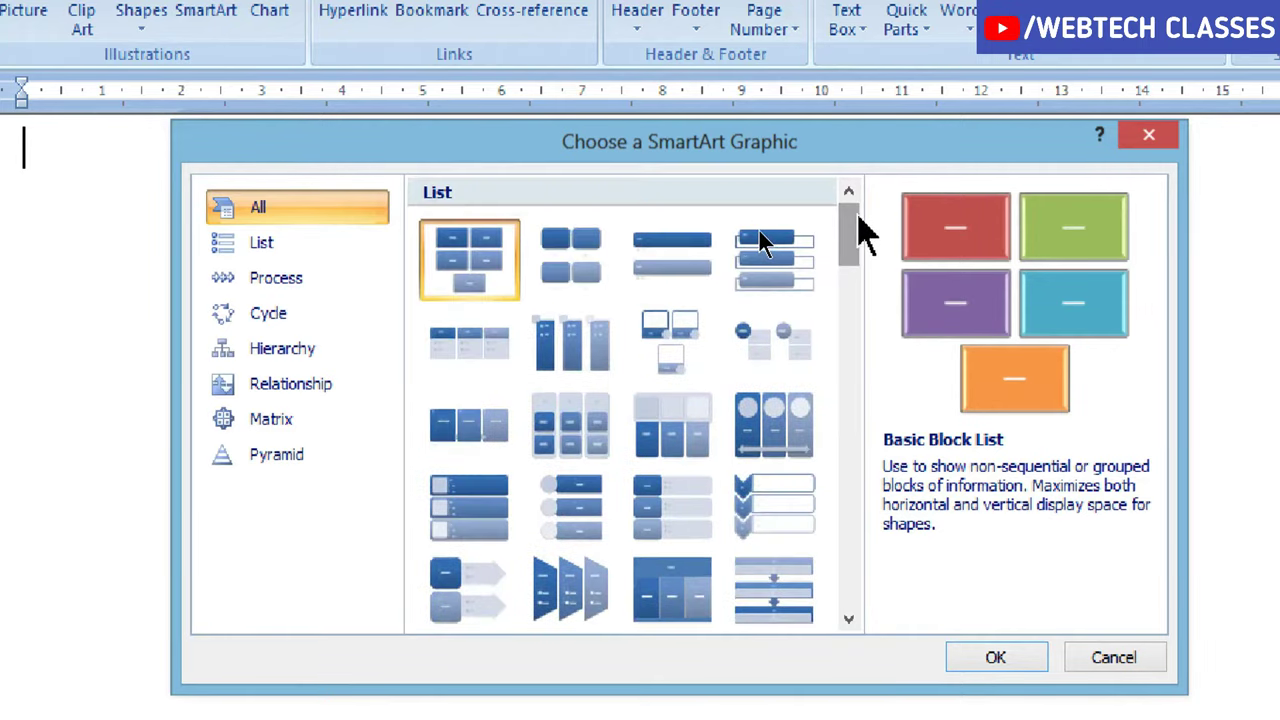
left_click(272, 250)
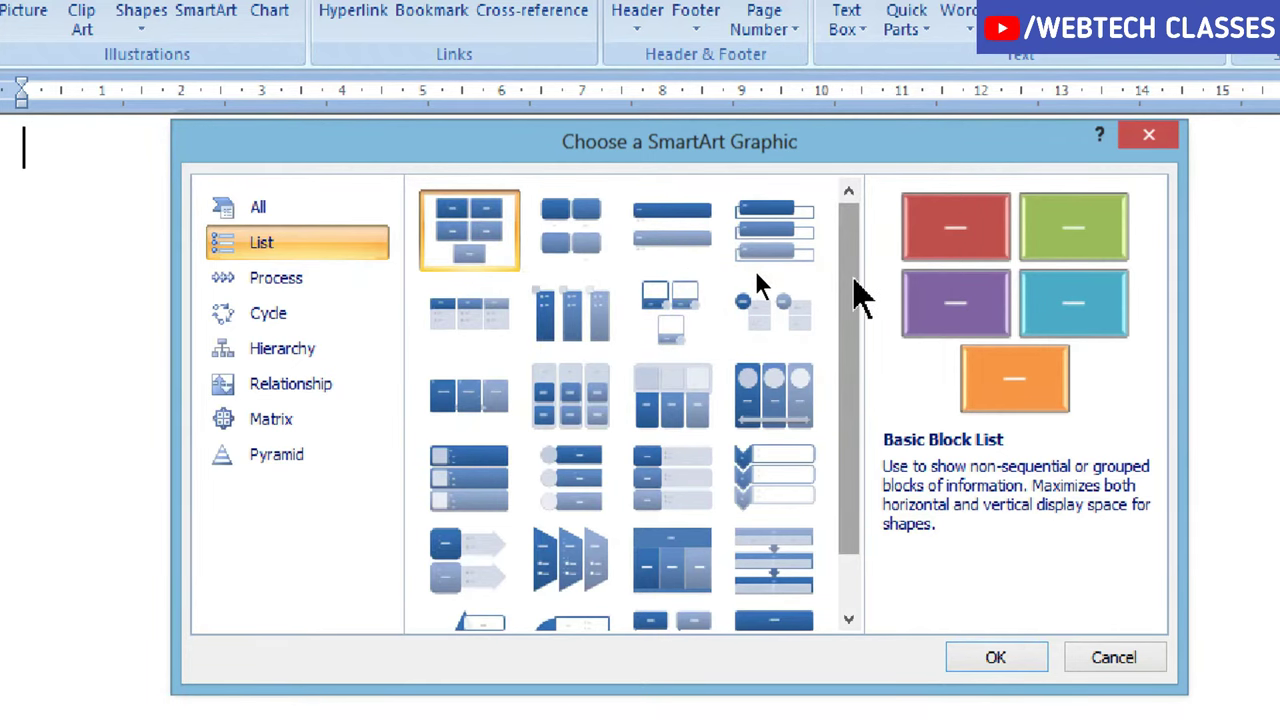
mouse_move(851, 286)
left_mouse_down()
mouse_move(856, 318)
mouse_move(830, 240)
left_mouse_up()
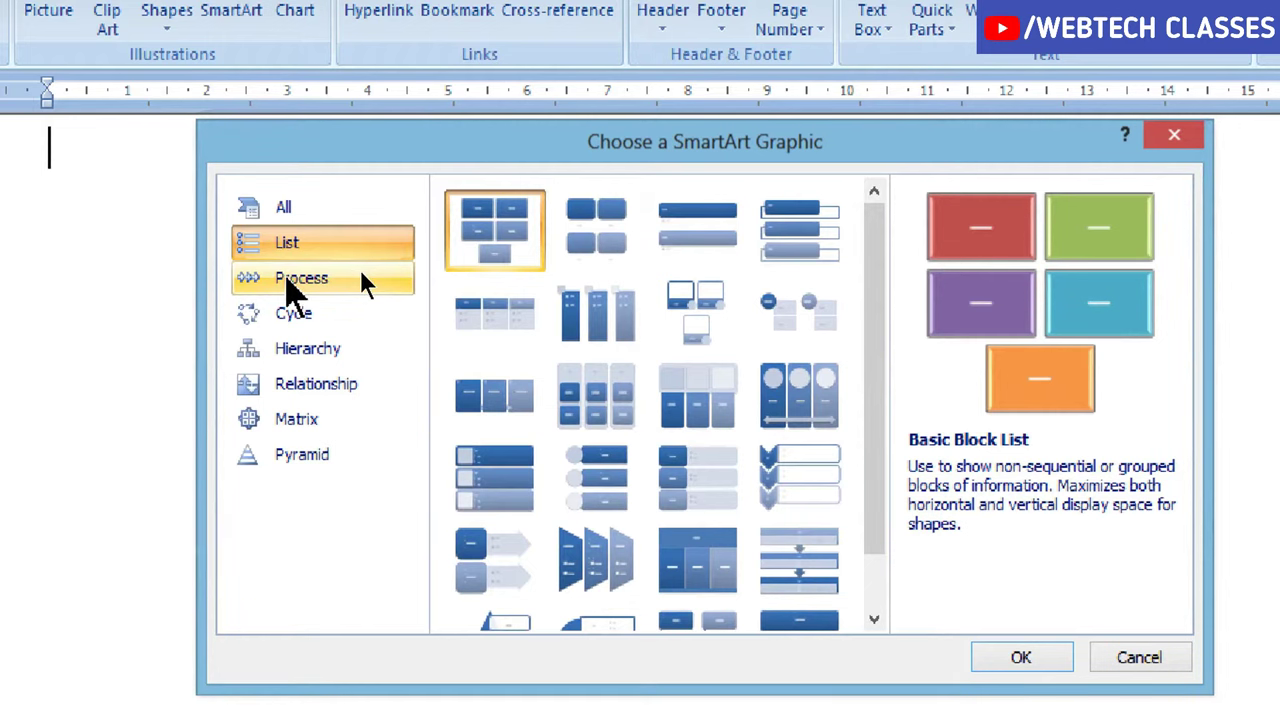
- Browse the Process, Cycle, Hierarchy, Relationship, Matrix, Pyramid and All layout categories
left_click(336, 280)
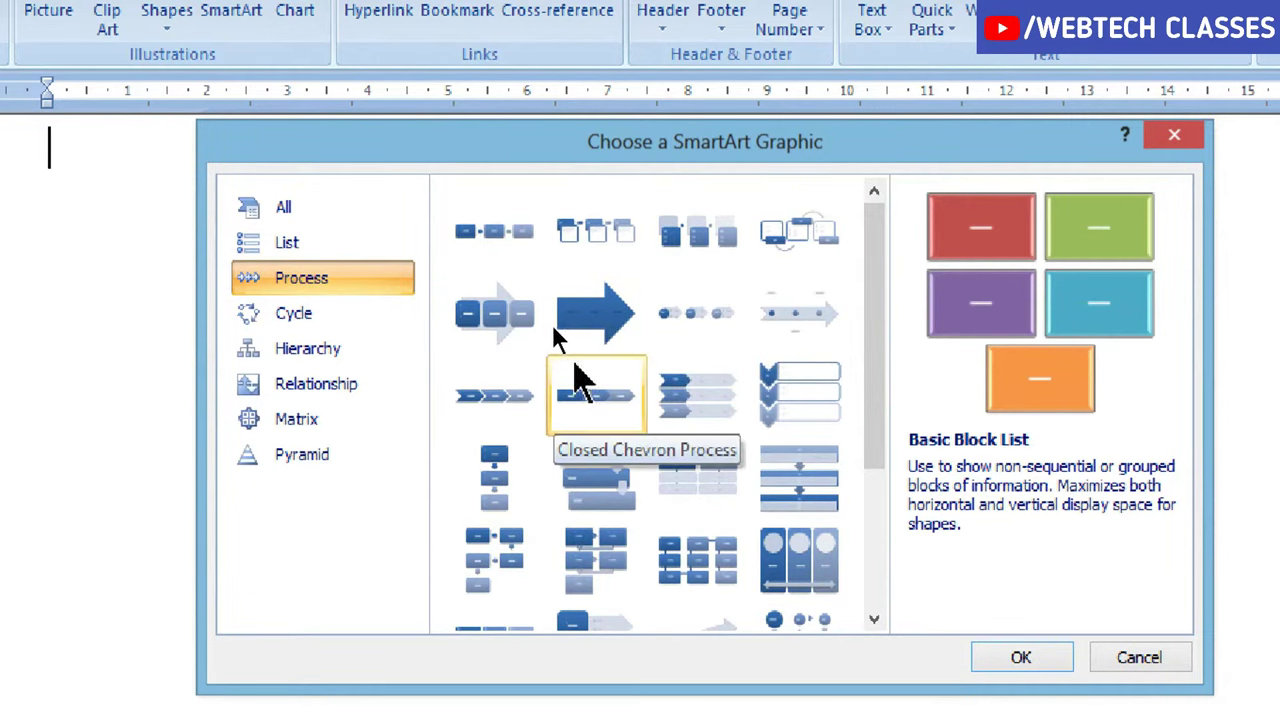
left_click(314, 318)
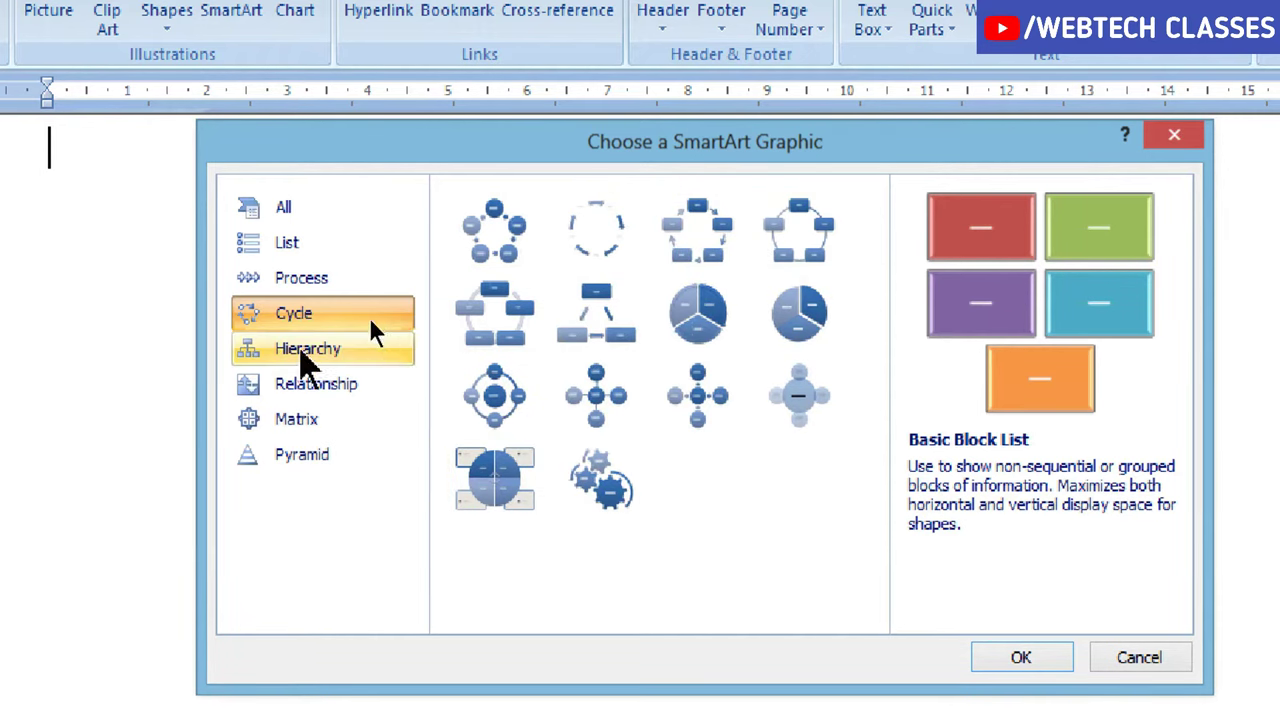
left_click(305, 355)
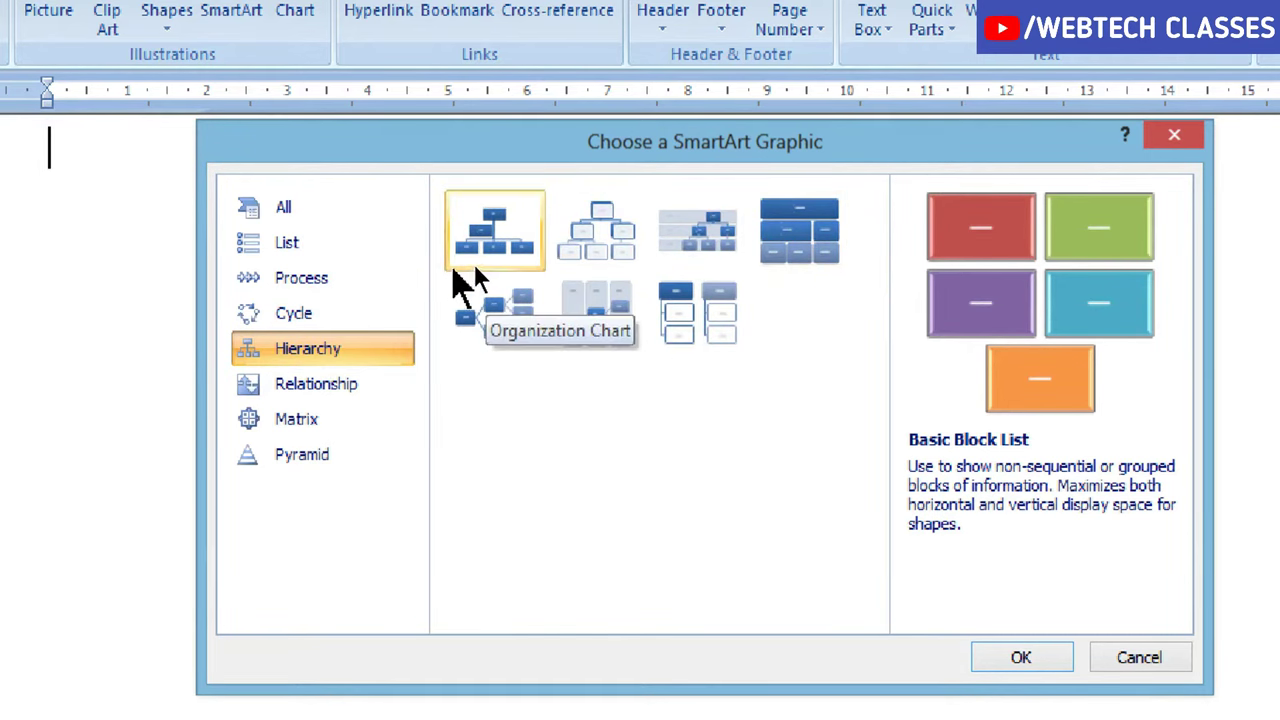
left_click(345, 384)
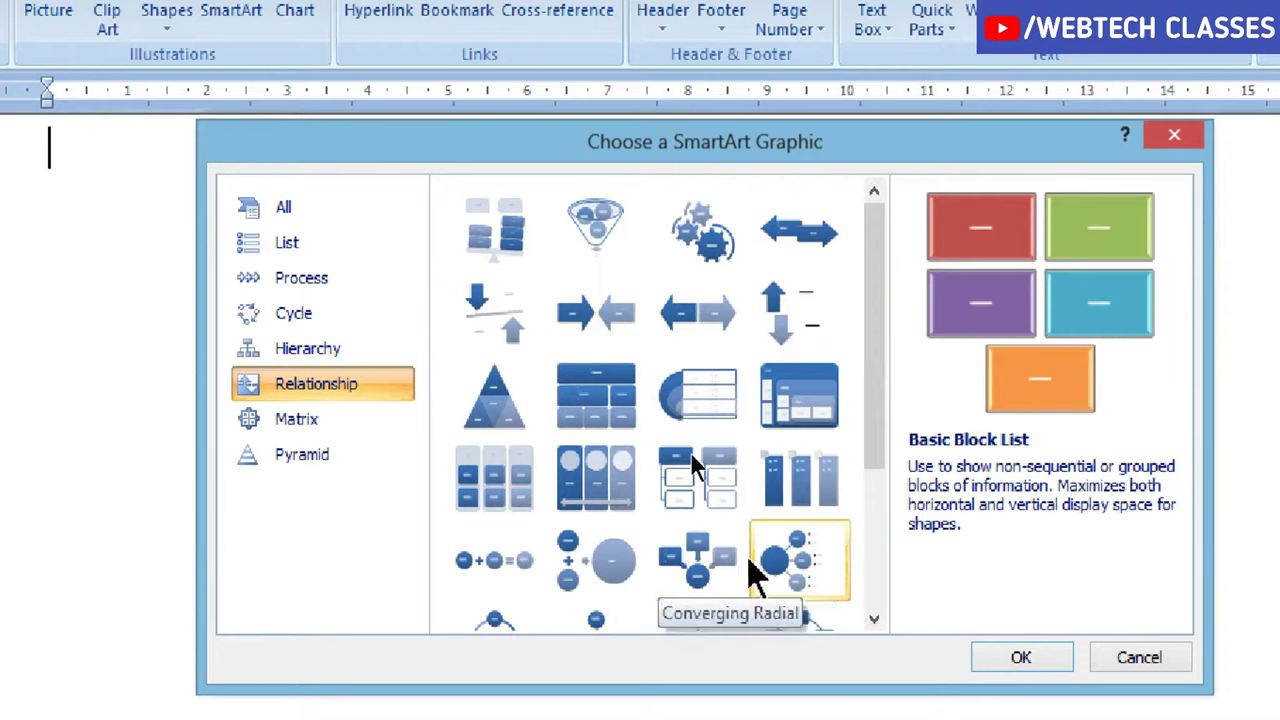
mouse_move(869, 366)
left_mouse_down()
mouse_move(880, 435)
mouse_move(886, 357)
left_mouse_up()
left_click(288, 428)
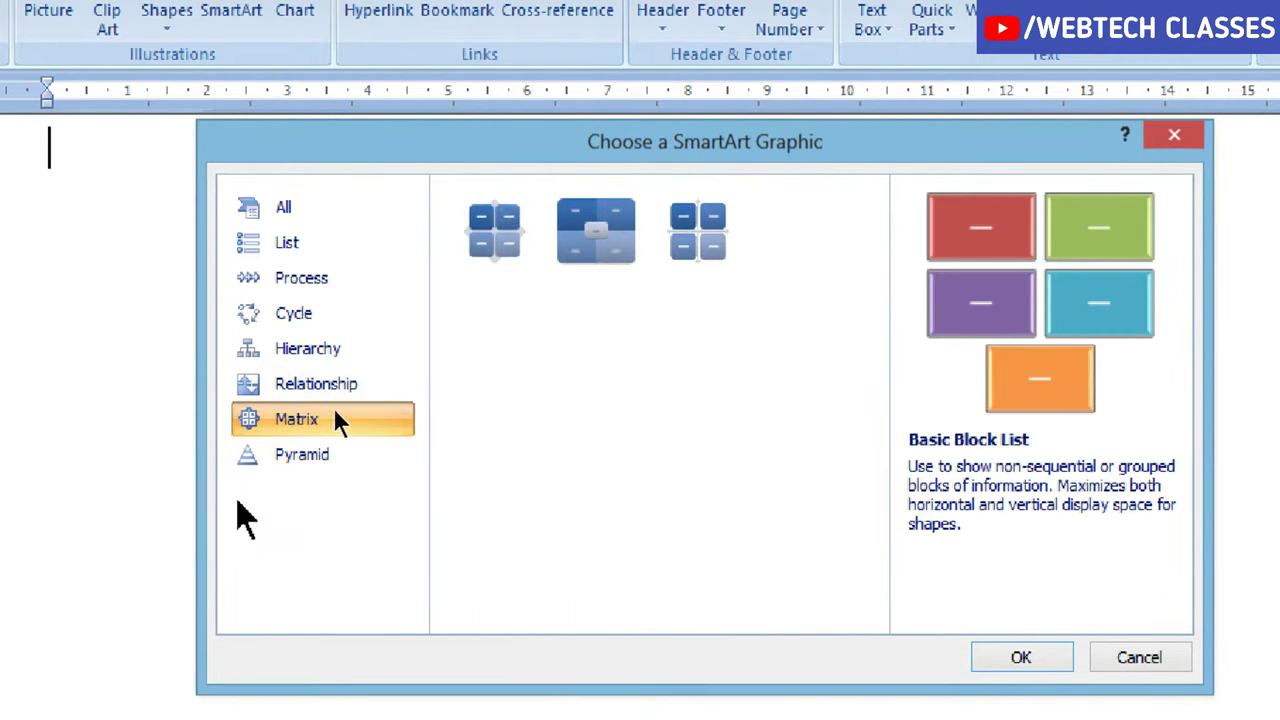
left_click(303, 469)
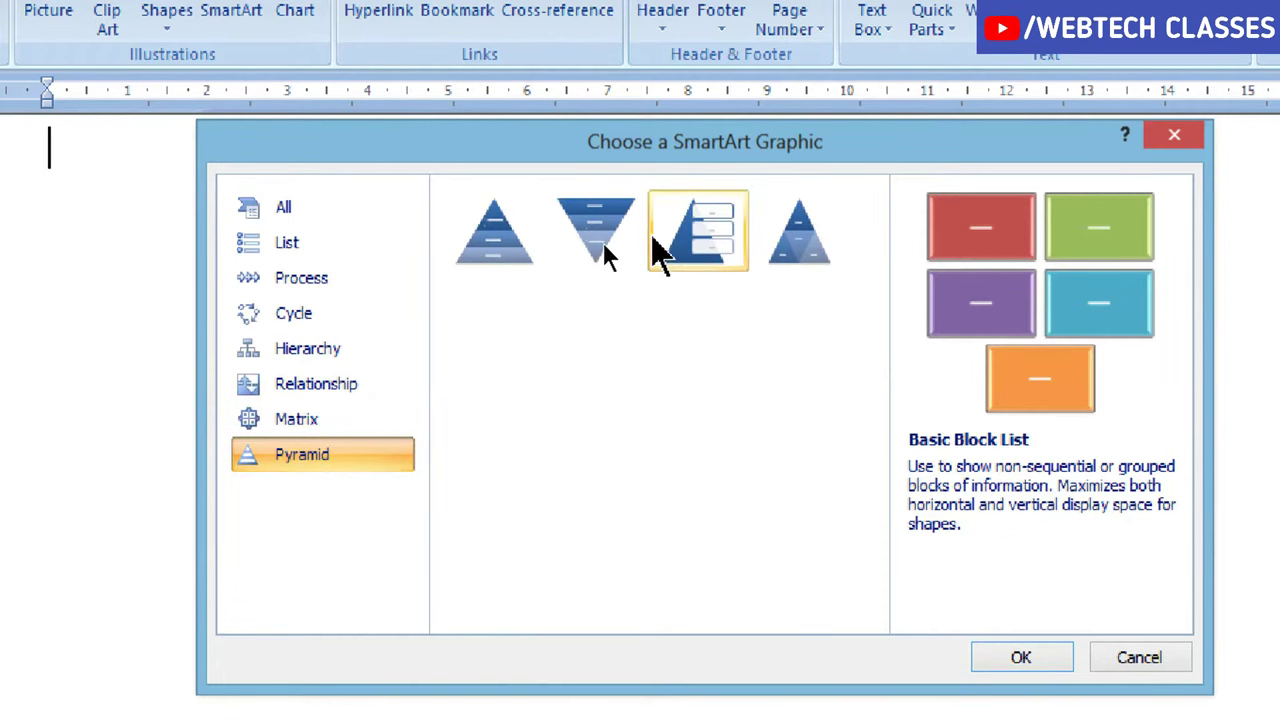
left_click(280, 205)
- Go back through List to Cycle and select the Multidirectional Cycle layout
left_click(284, 250)
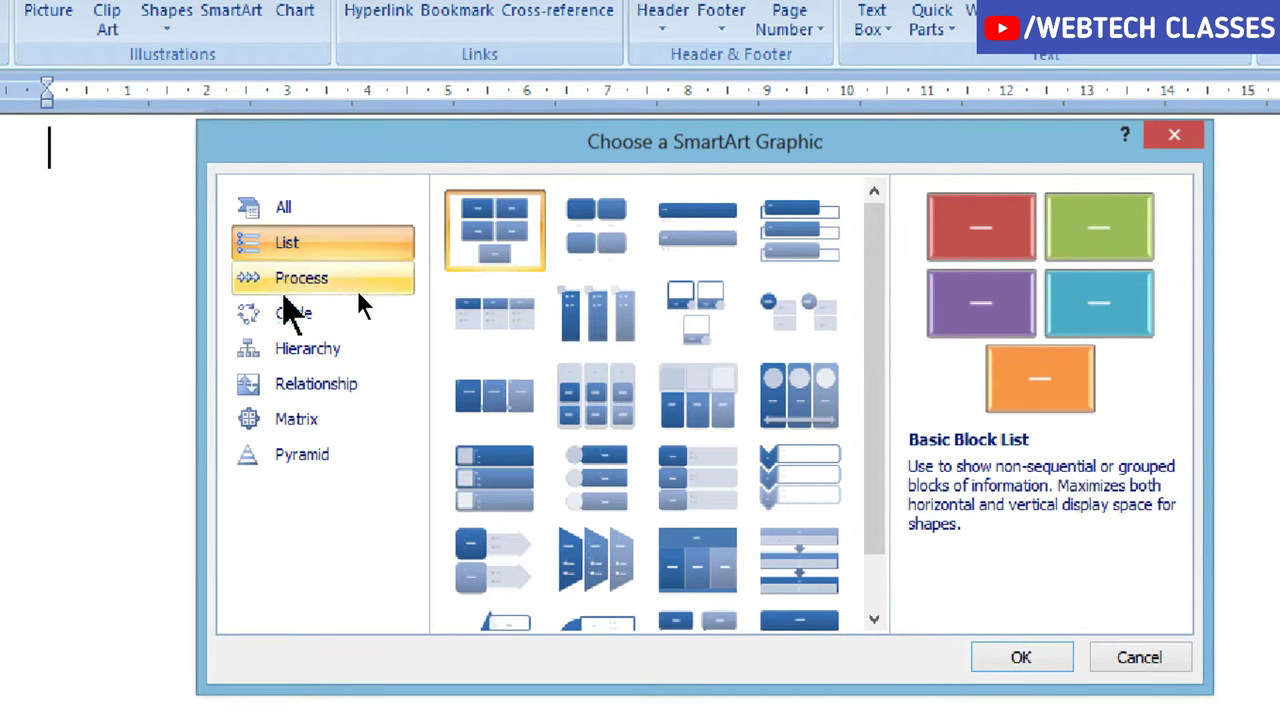
left_click(357, 303)
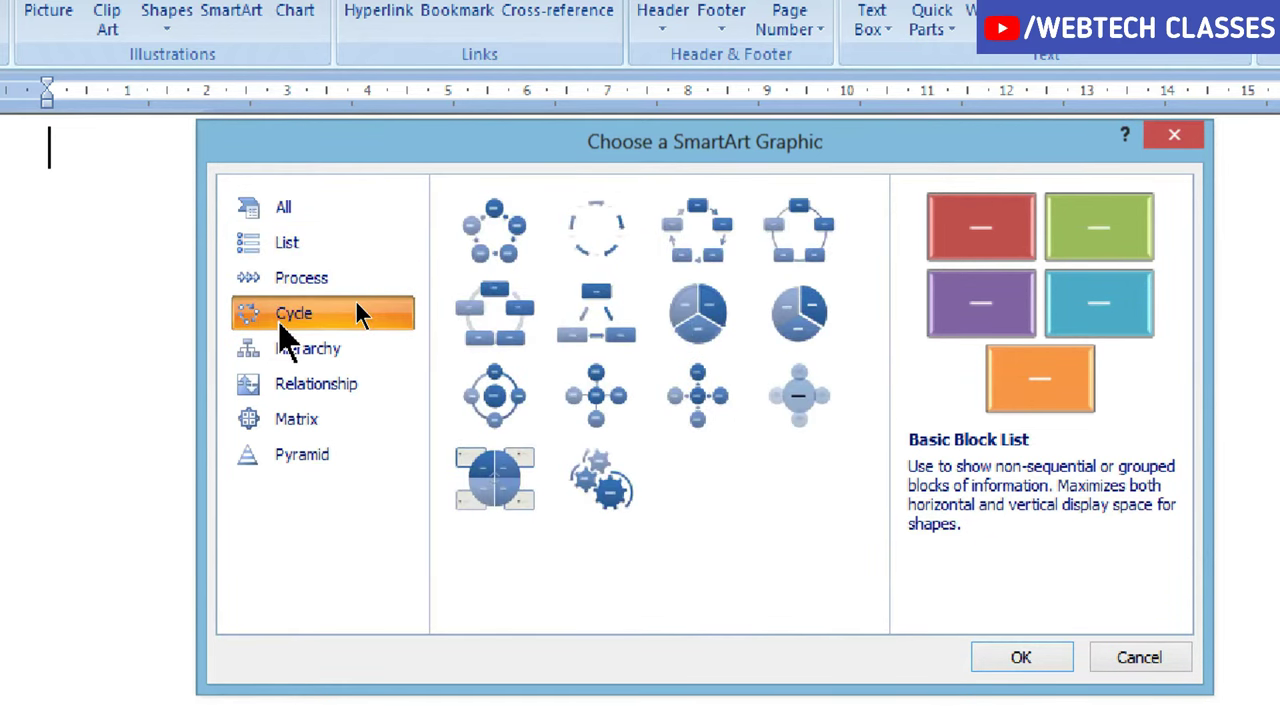
left_click(593, 300)
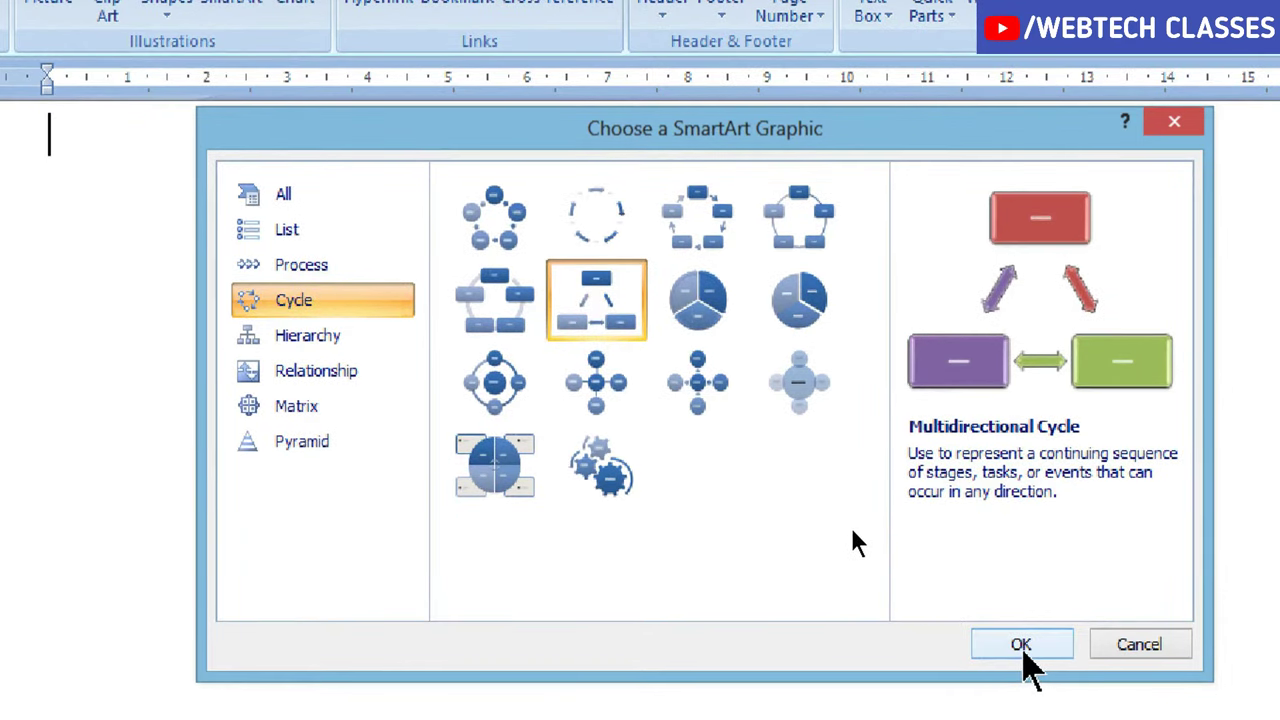
- Insert the Multidirectional Cycle graphic and show its Text Pane with three empty bullets
left_click(1022, 646)
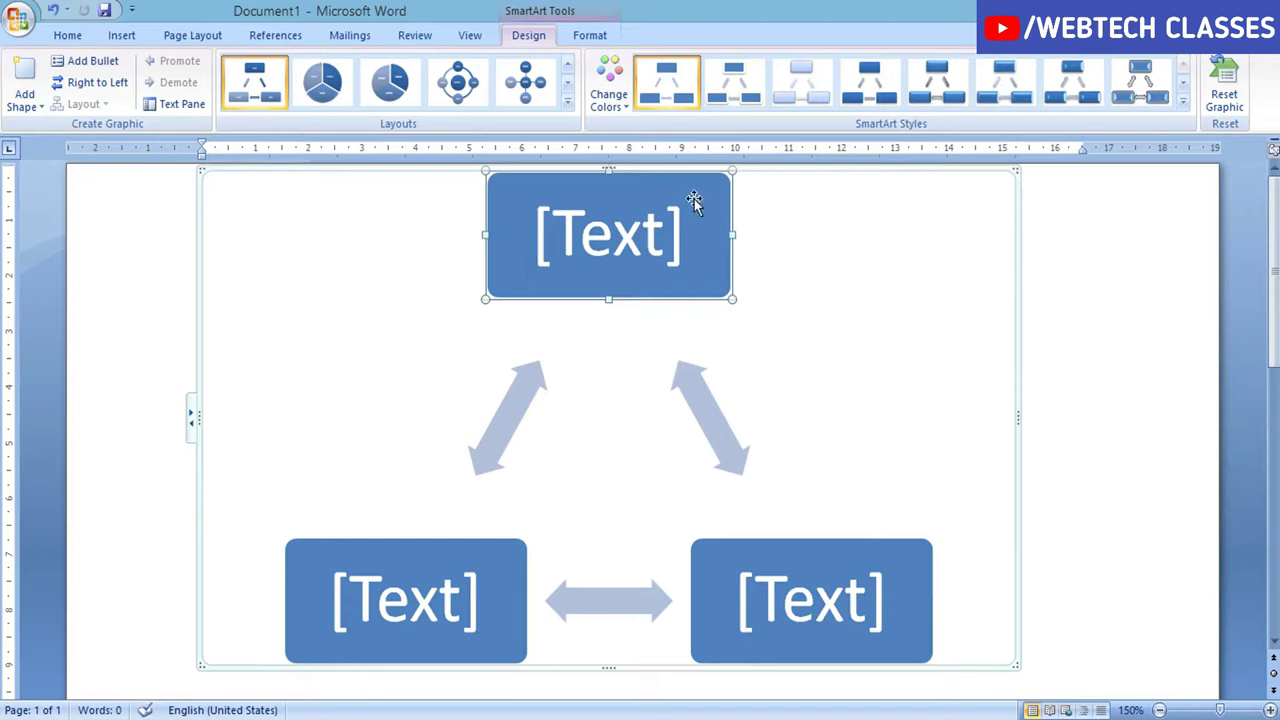
left_click(664, 226)
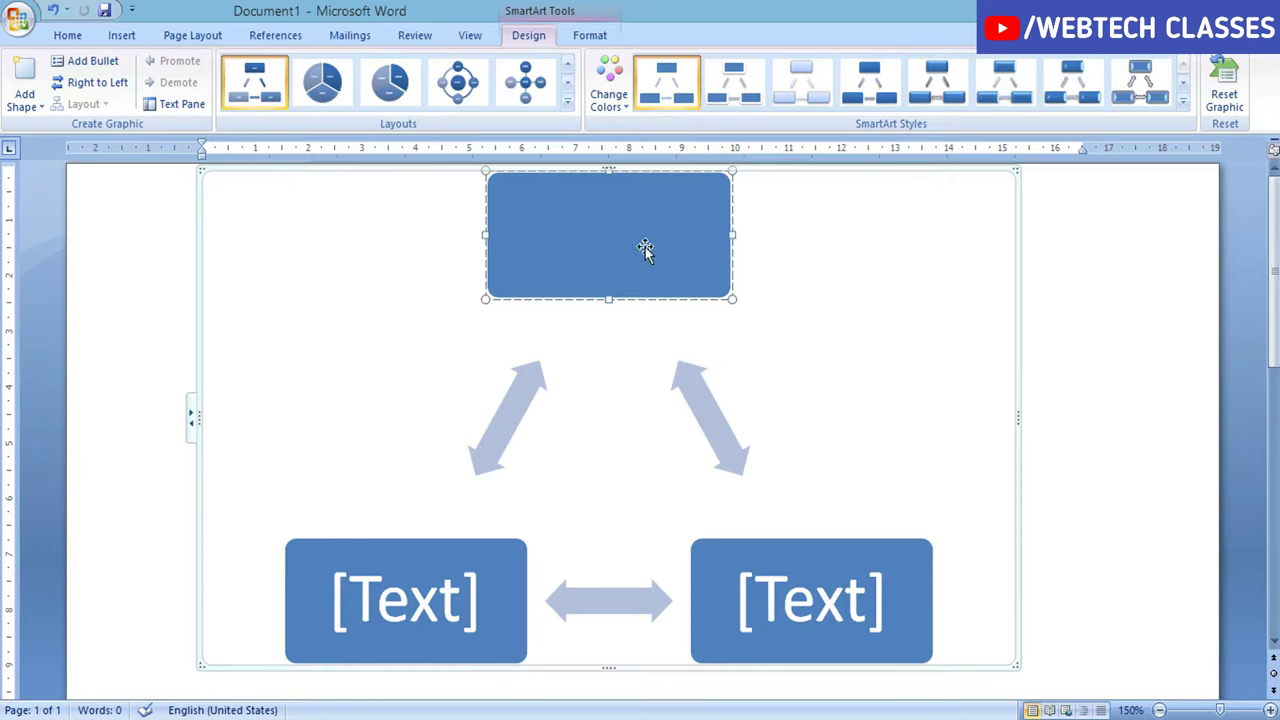
left_click(193, 424)
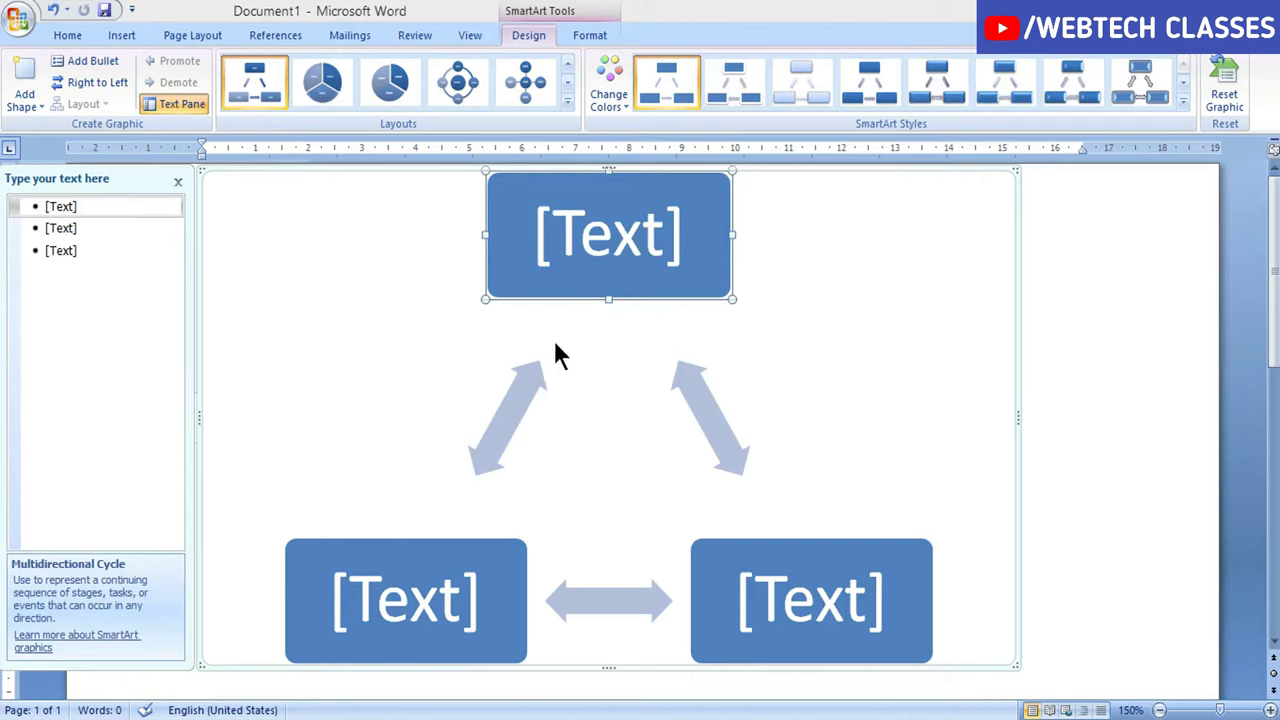
- Enter SOFTWARE, SYSTEM SOFWARE, APPLICATION SOFTWARE, then a new fourth bullet UTILITY SOFTWARE
left_click(141, 208)
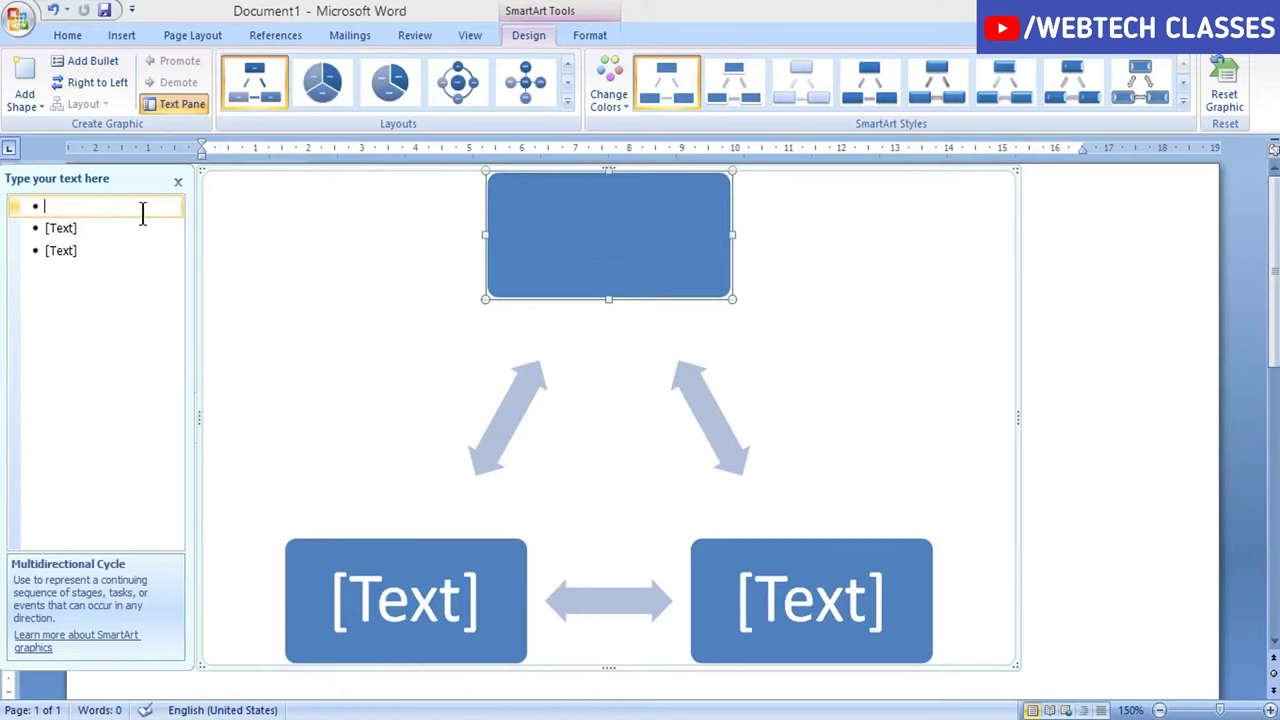
type("SOFTW")
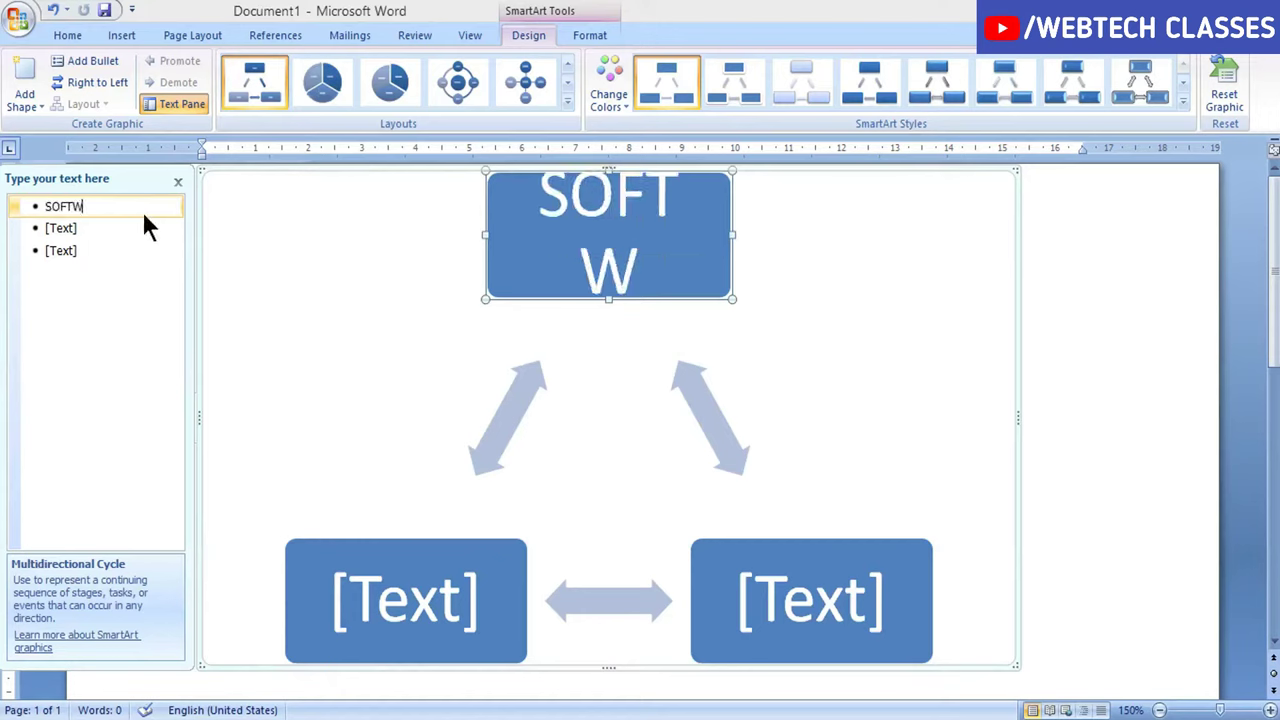
type("ARE")
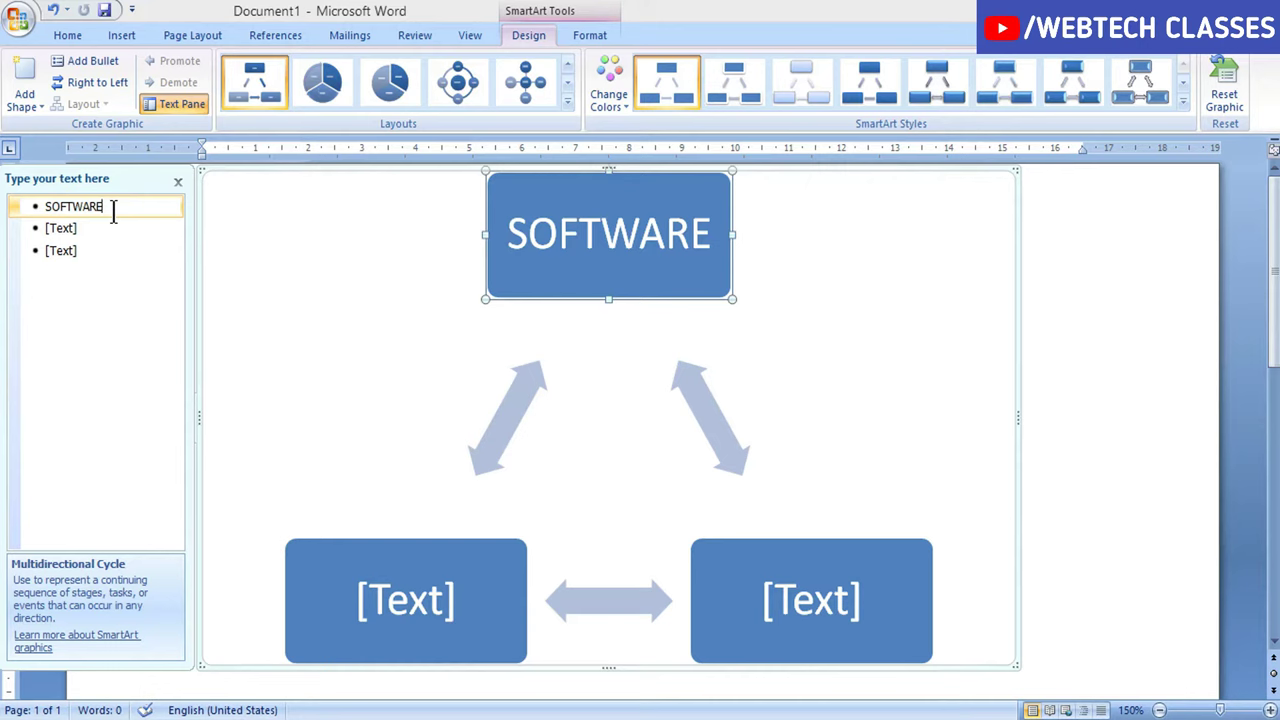
left_click(88, 229)
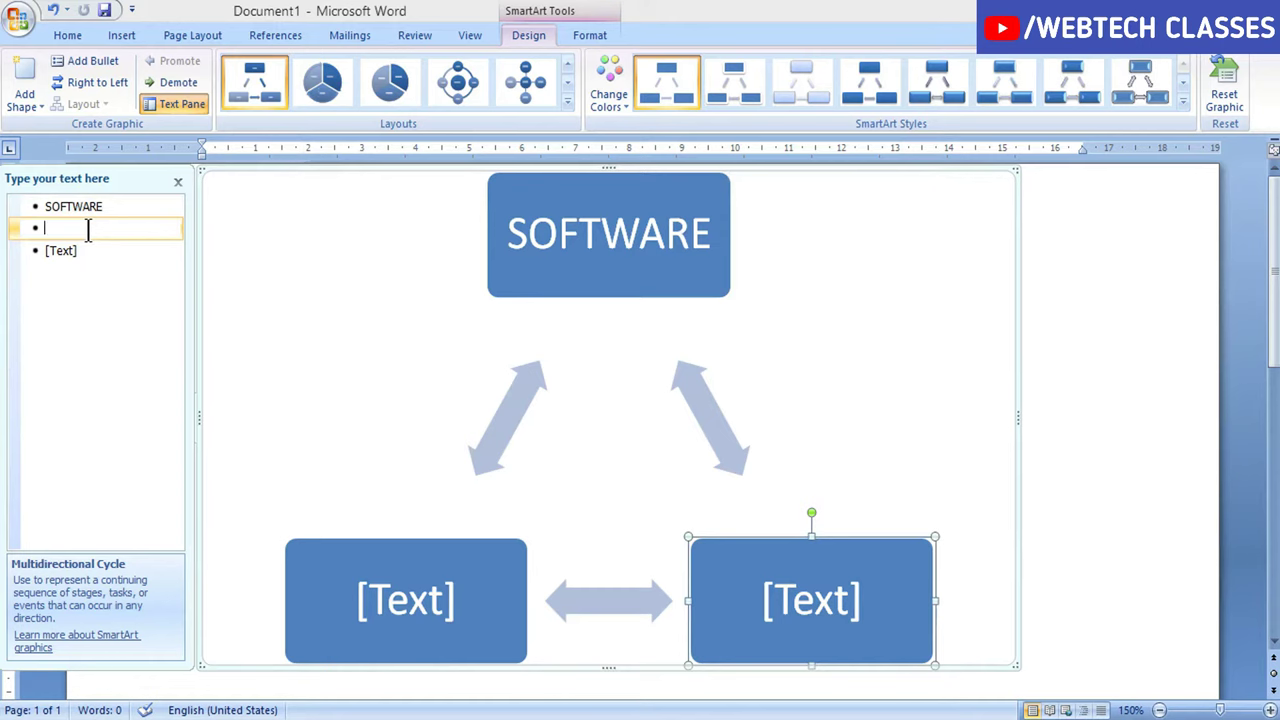
type("SYS")
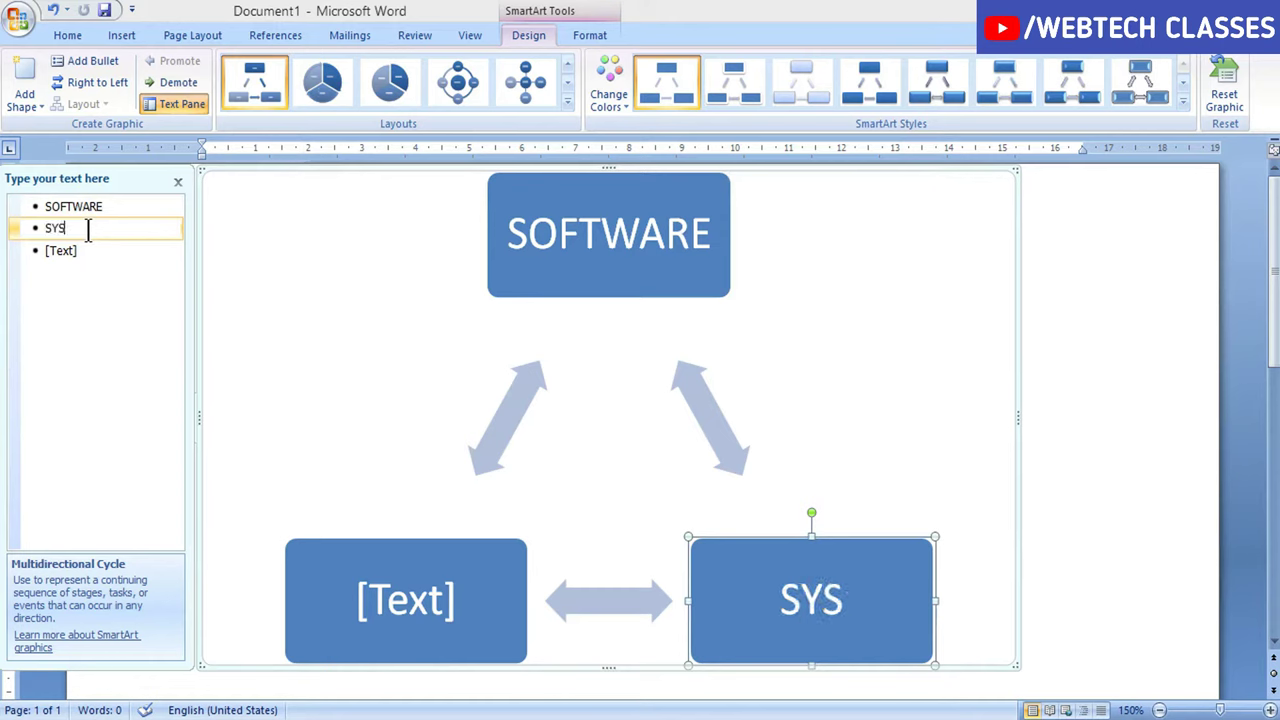
type("TEM")
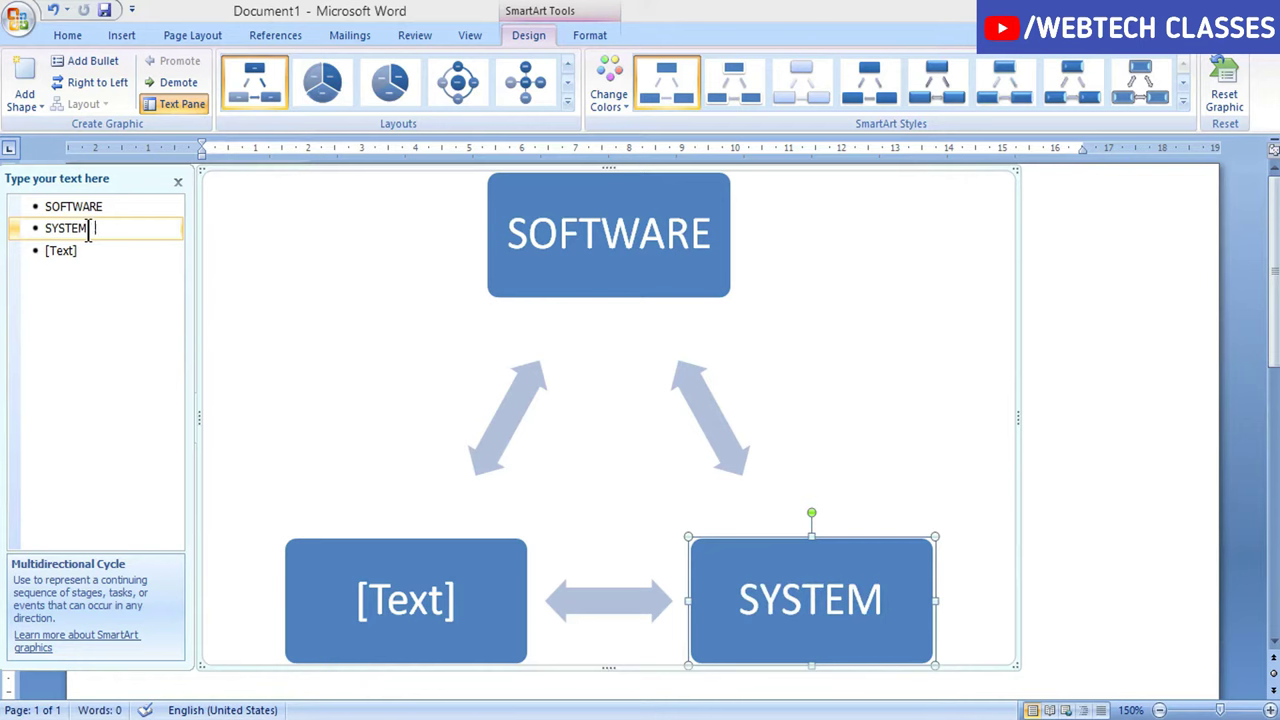
type(" SOFWAR")
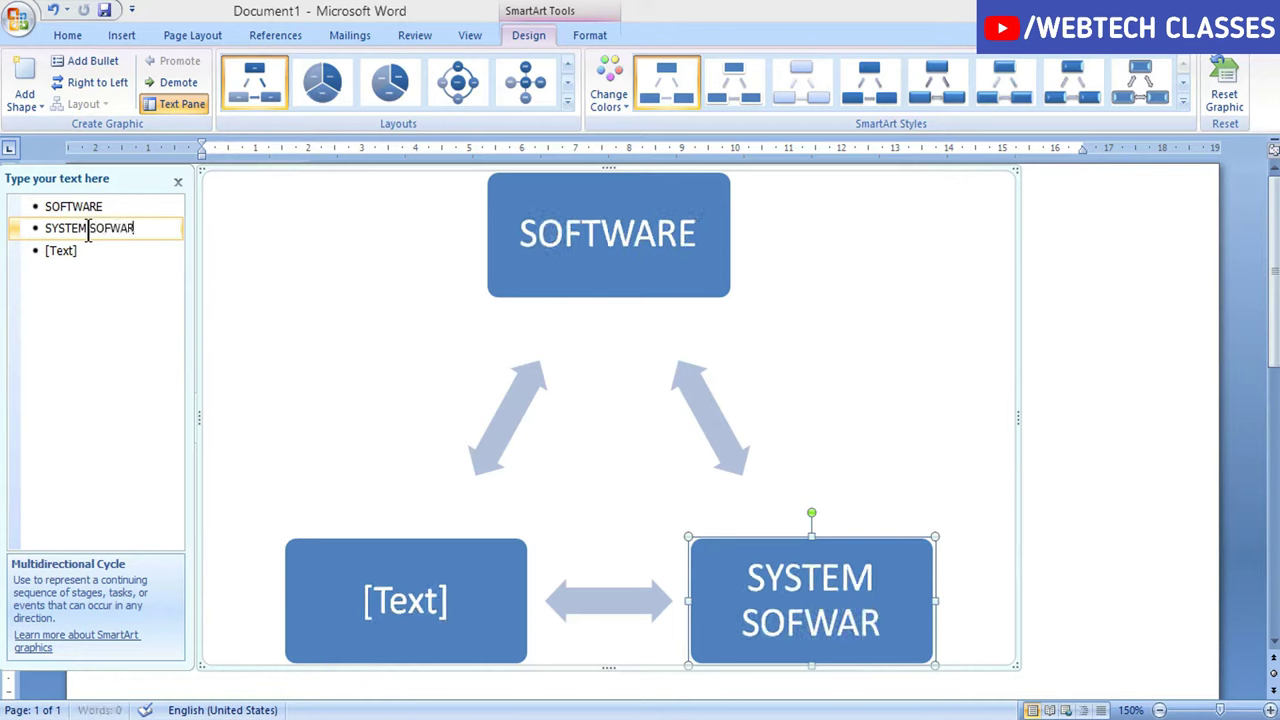
type("E")
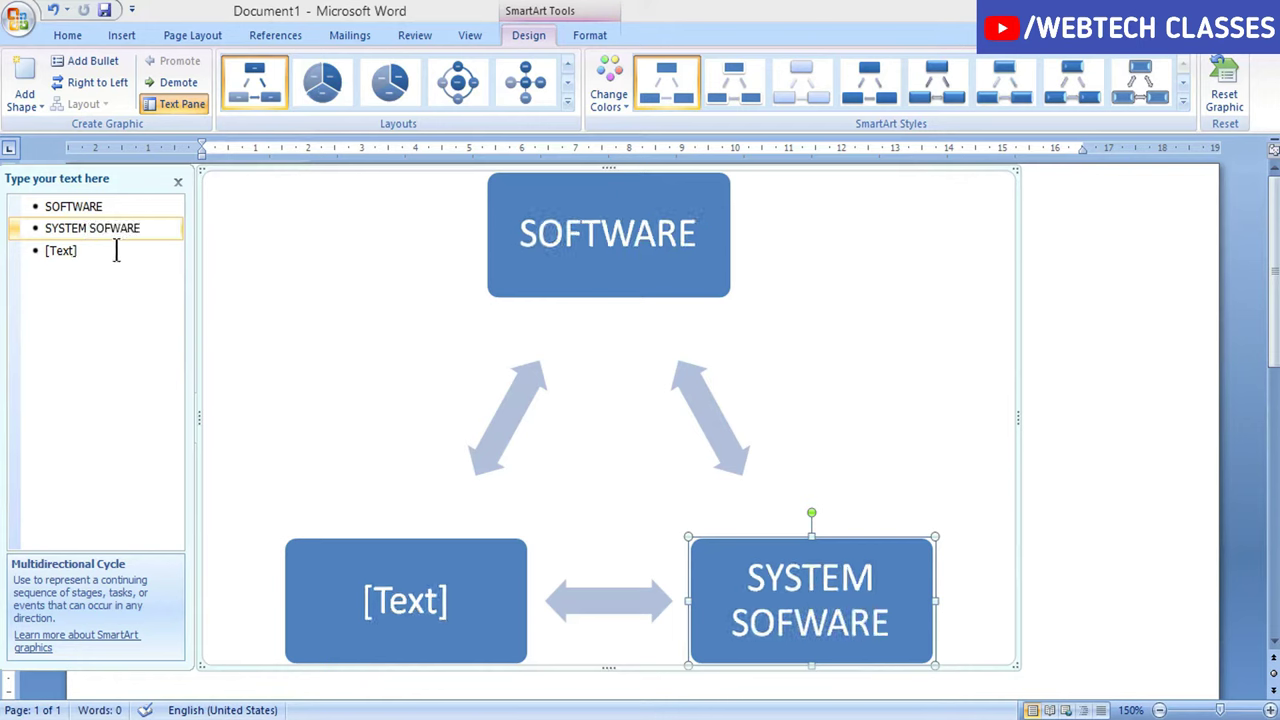
left_click(116, 251)
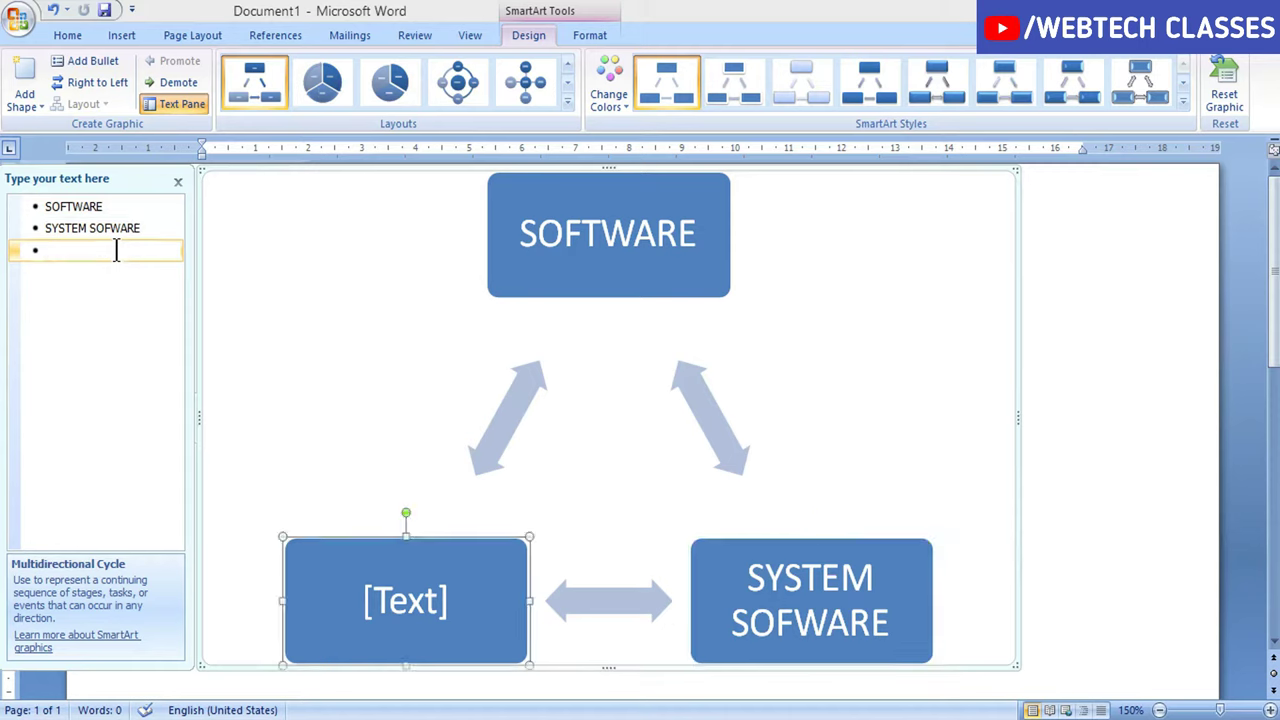
type("APPLOCA")
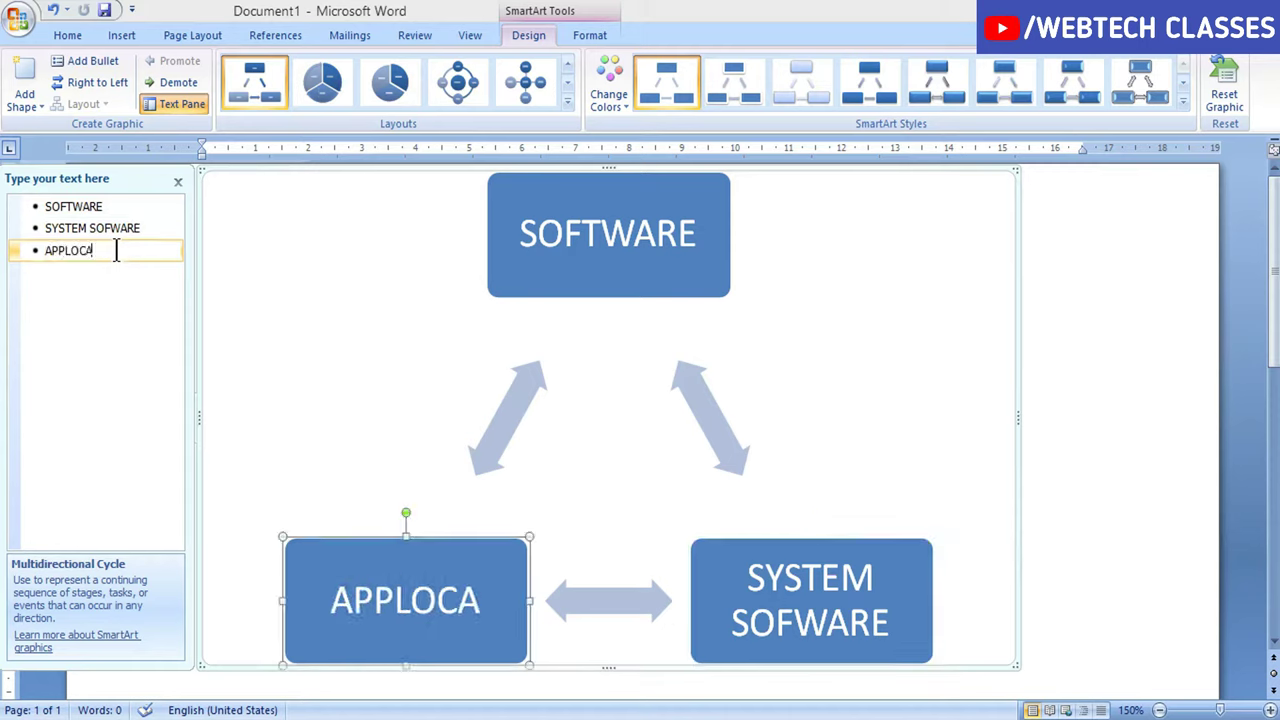
type("TION S")
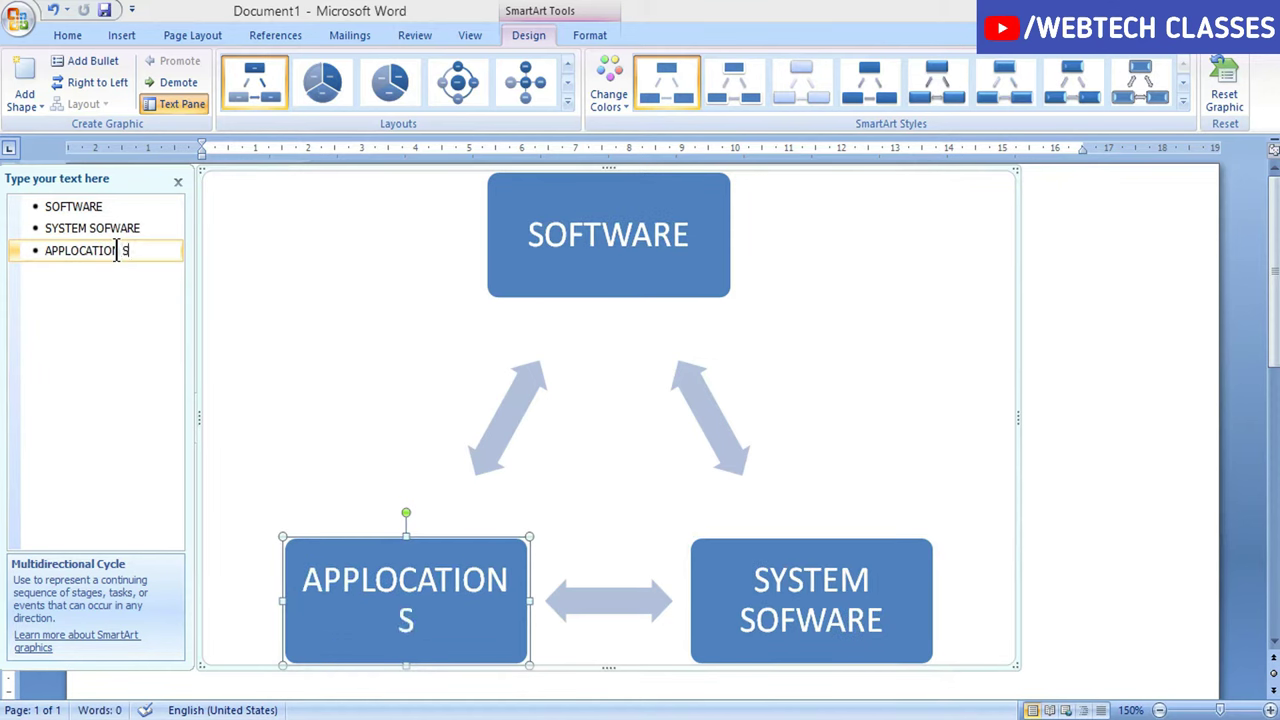
type("OFTWARE")
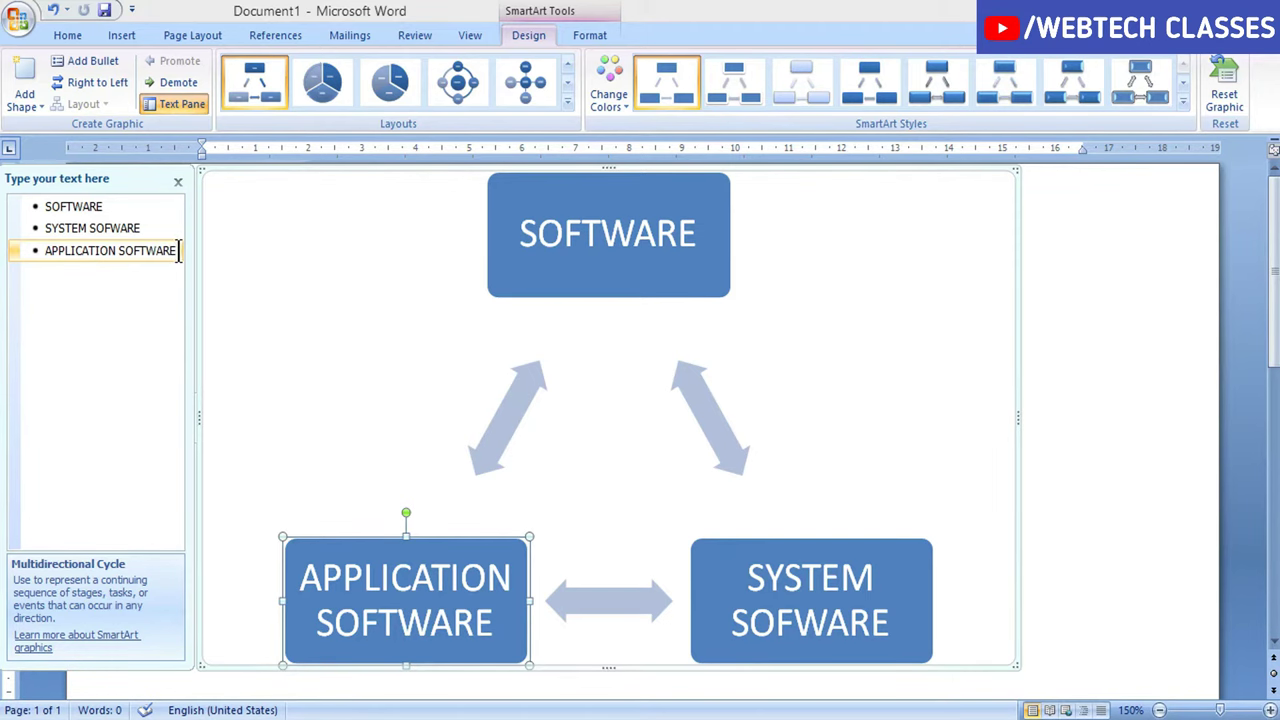
key("Return")
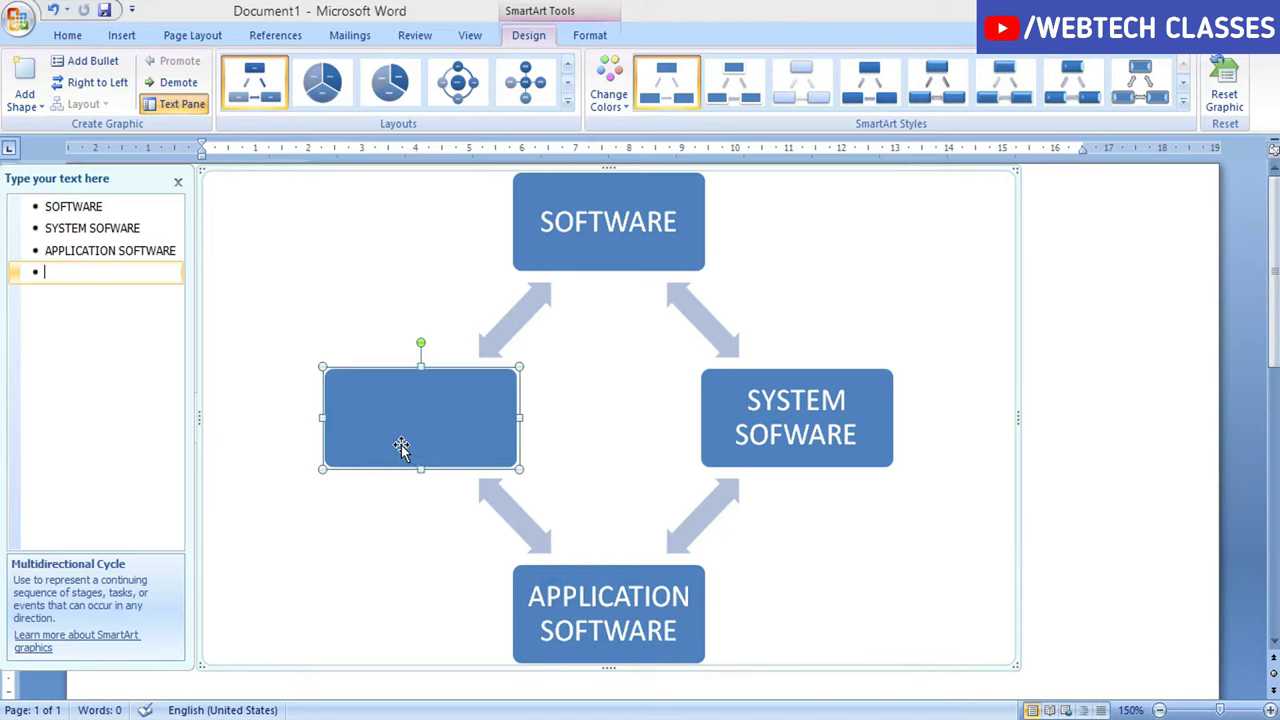
type("U")
type("TI")
type("LITY ")
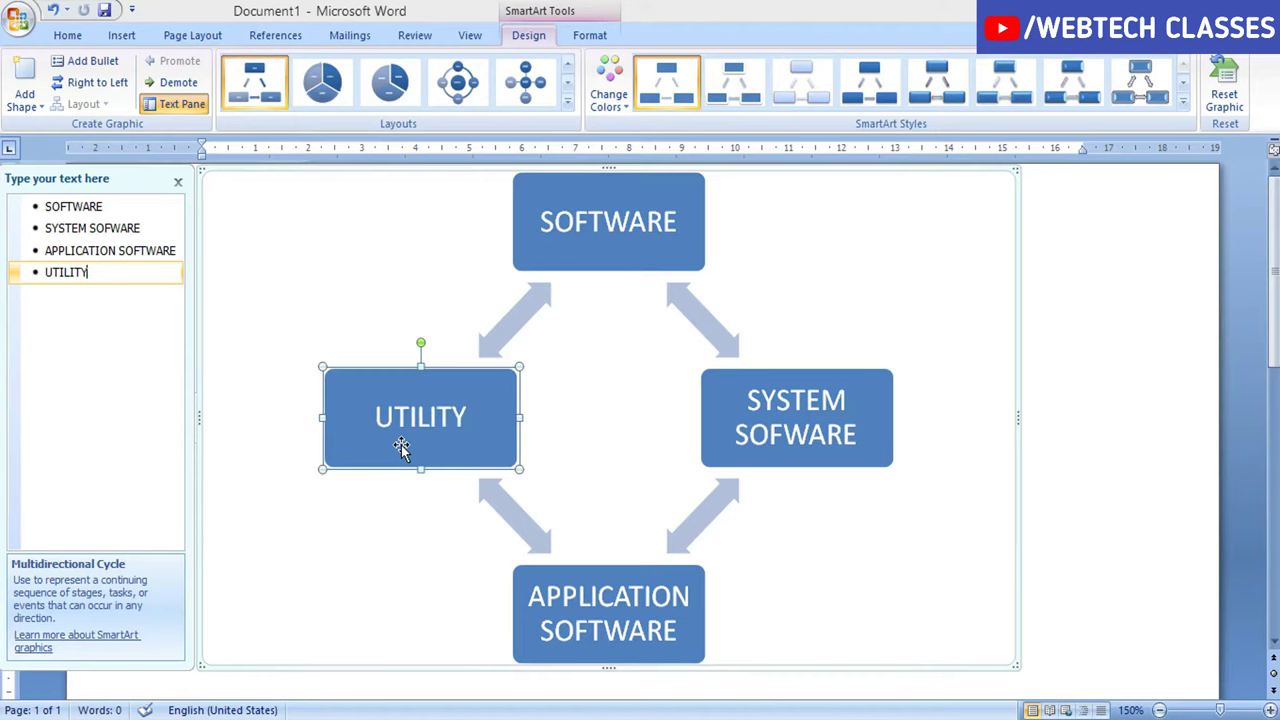
type("SOF")
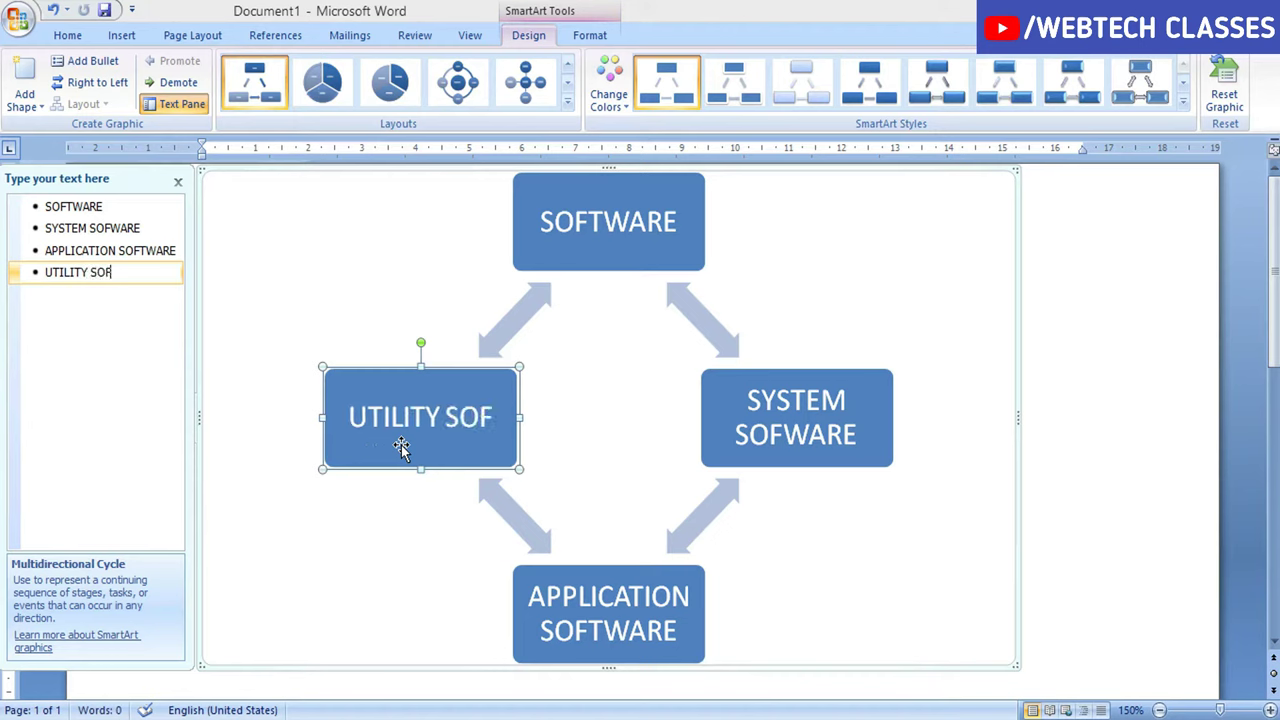
type("TWARE")
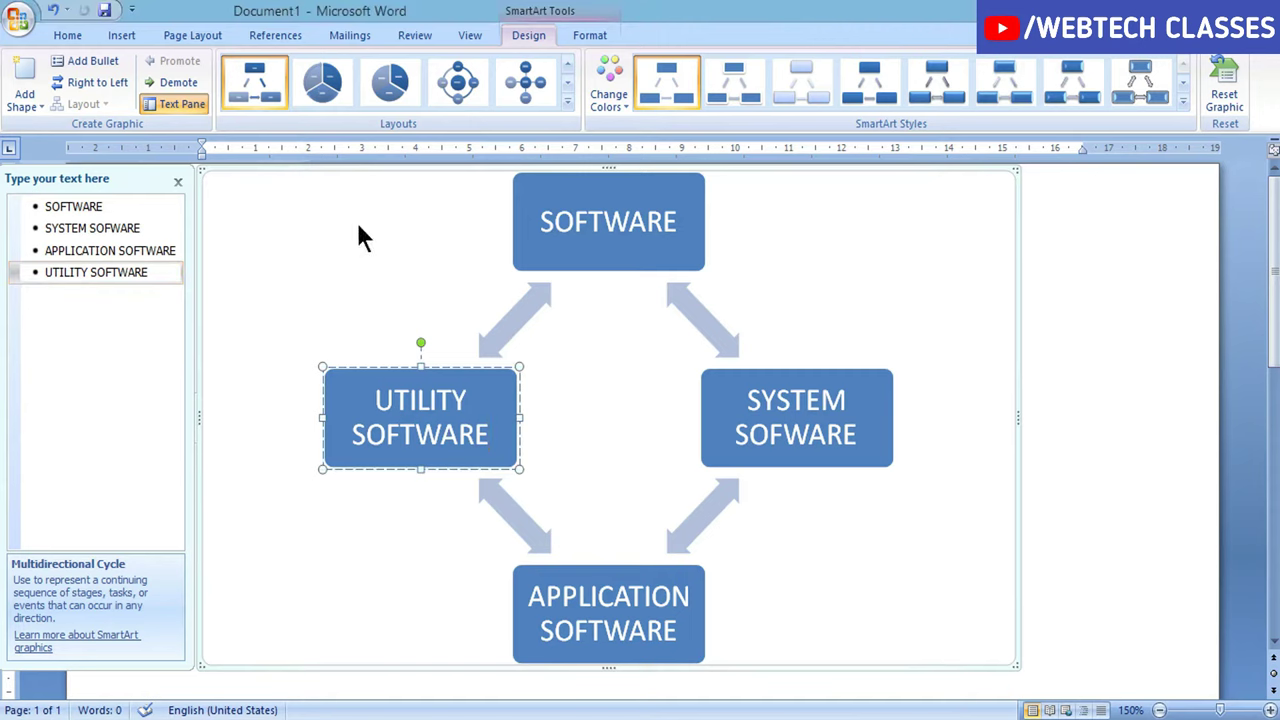
- Close the Text Pane and apply a Colorful colour scheme to the diagram
left_click(177, 185)
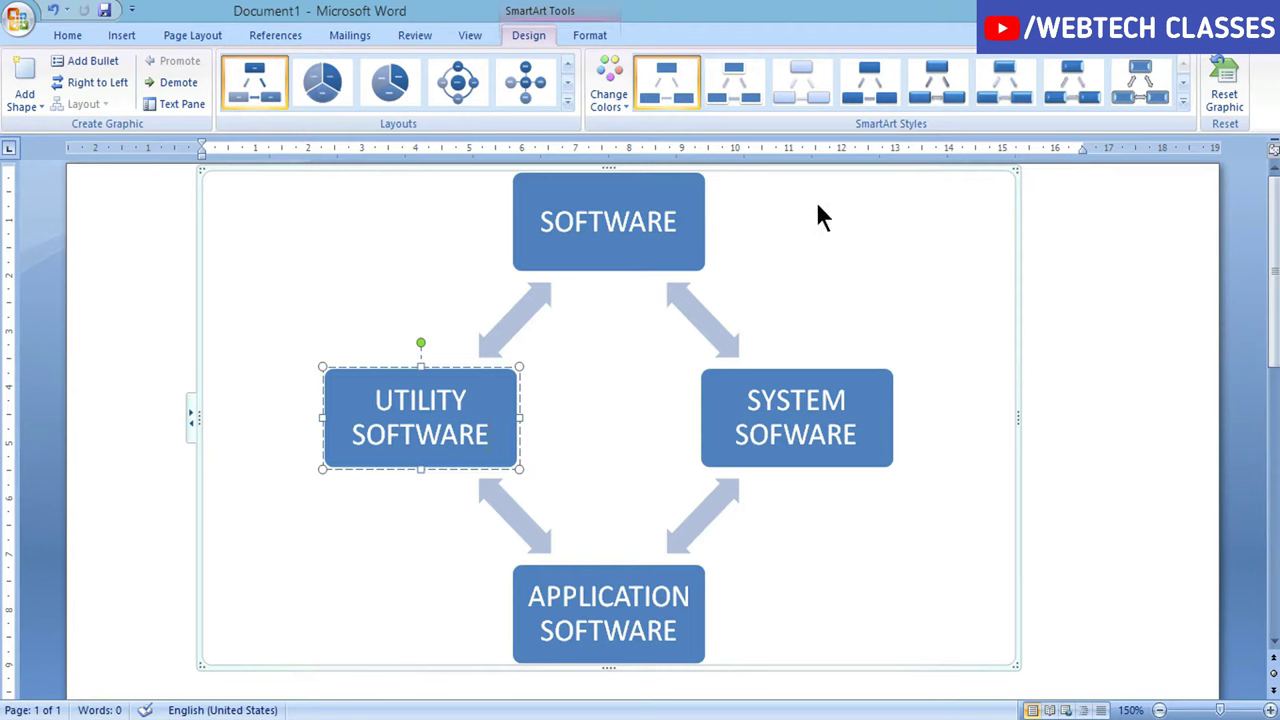
left_click(612, 100)
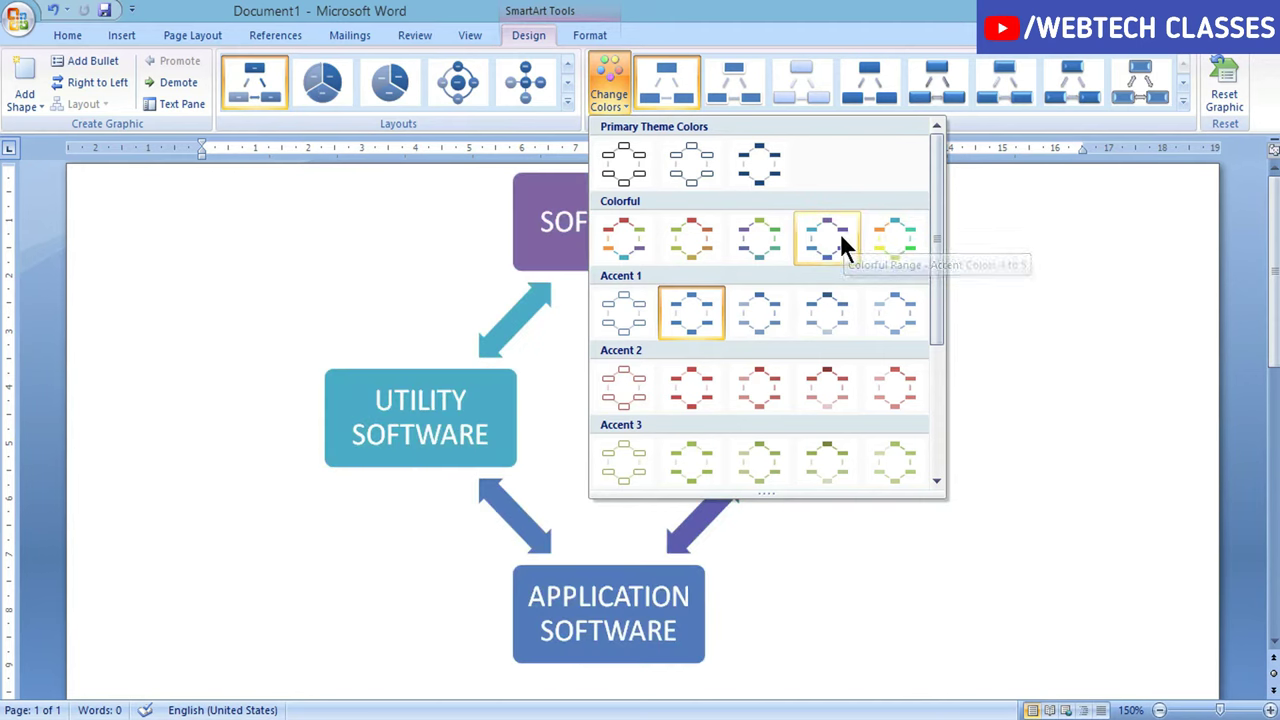
left_click(642, 236)
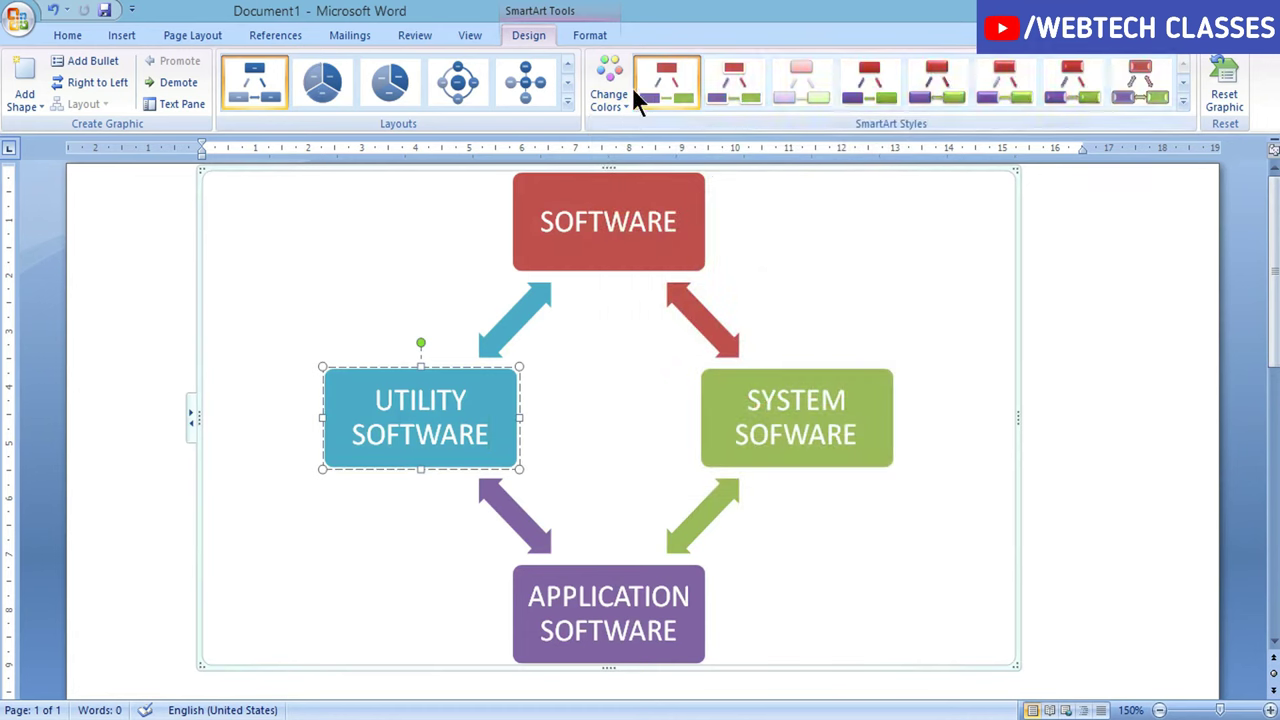
- Apply a 3-D SmartArt style to the diagram's shapes
left_click(1183, 99)
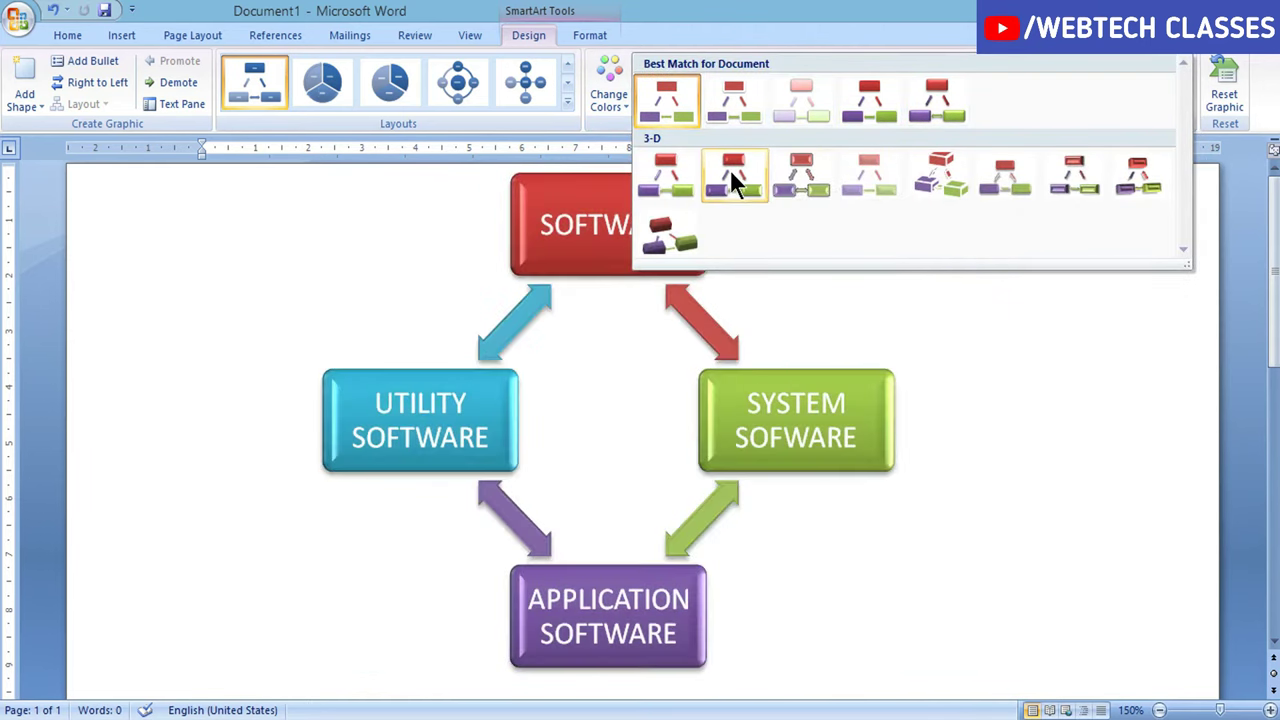
left_click(730, 169)
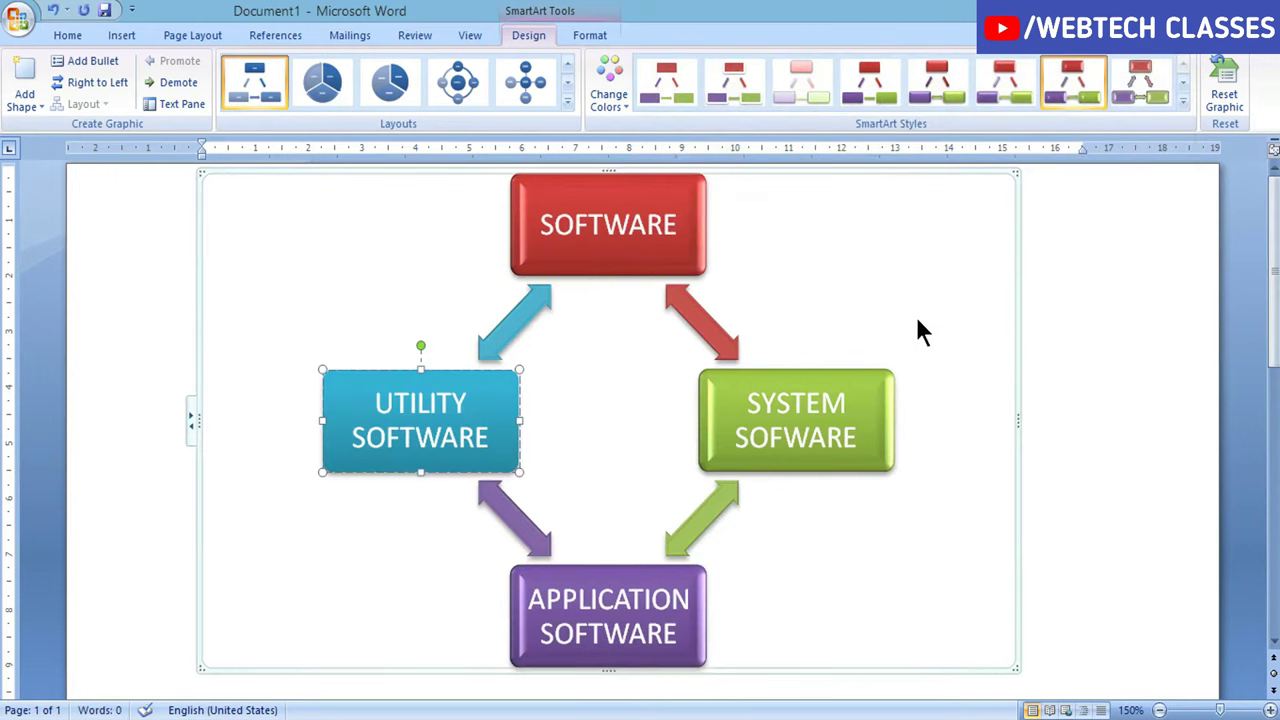
left_click(1141, 327)
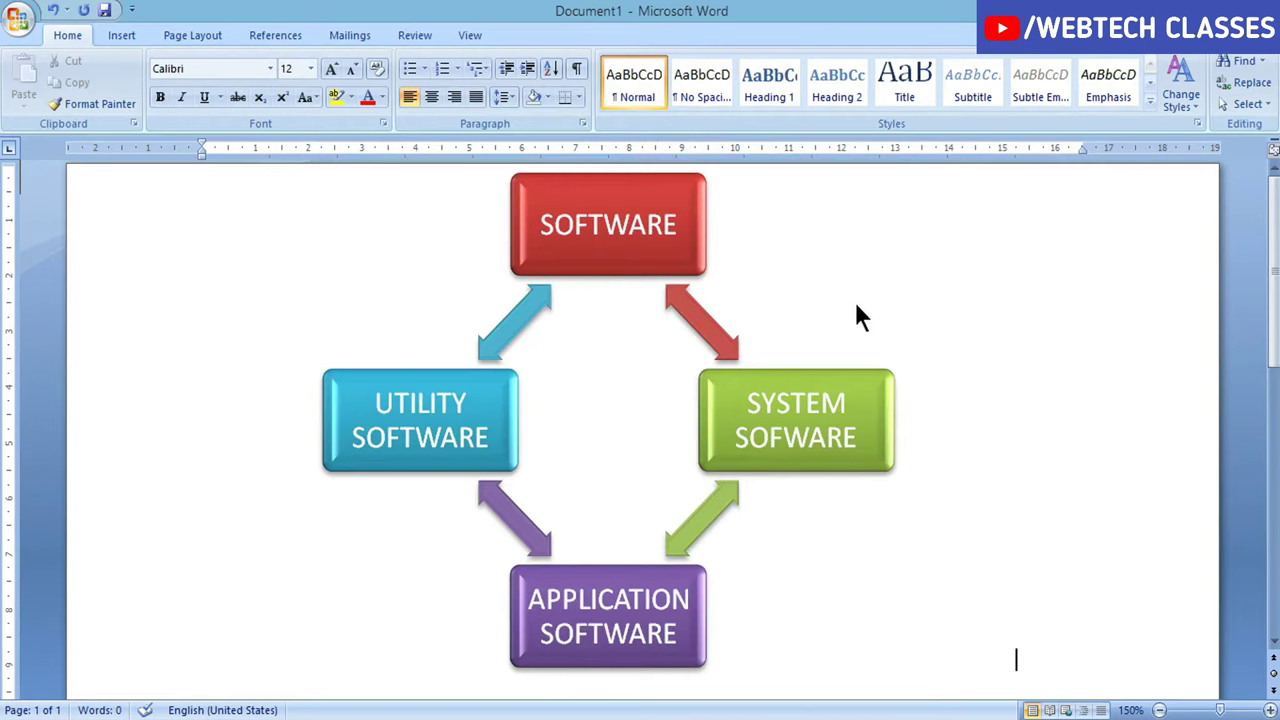
- Change the top SOFTWARE label's font to Aharoni
left_click(668, 222)
left_click_drag(679, 224, 539, 218)
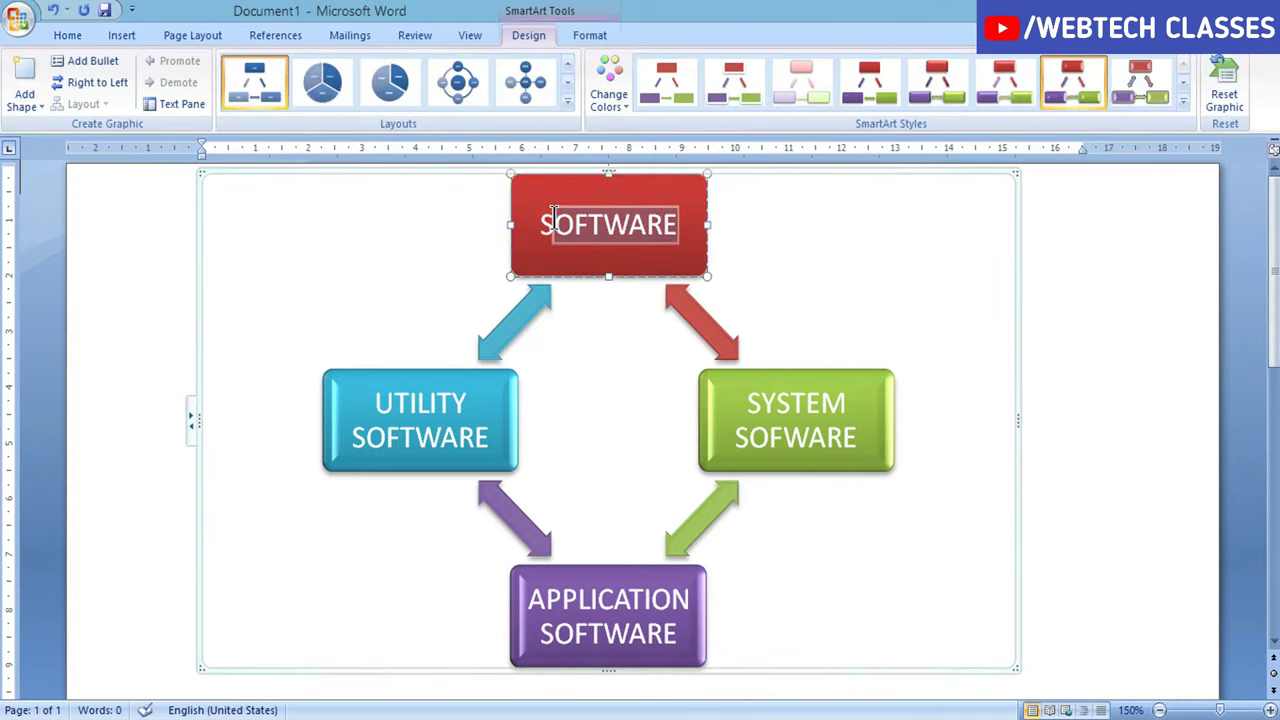
left_click(68, 36)
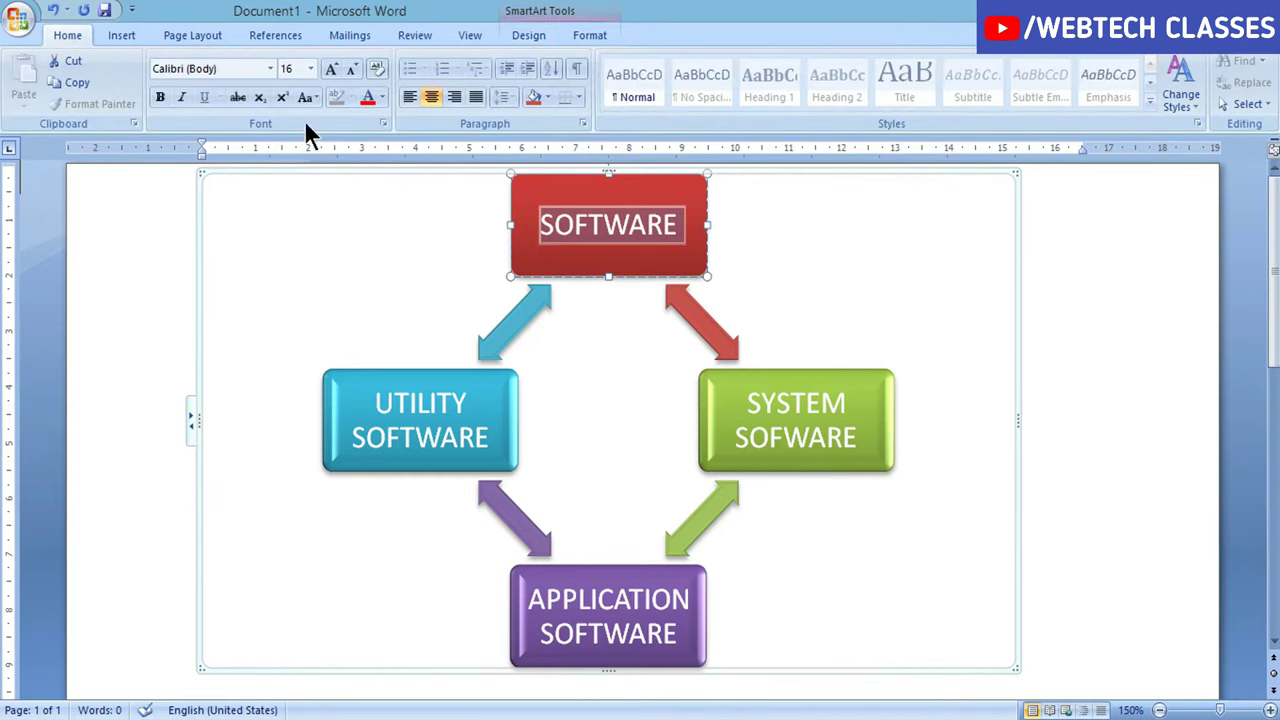
left_click(270, 69)
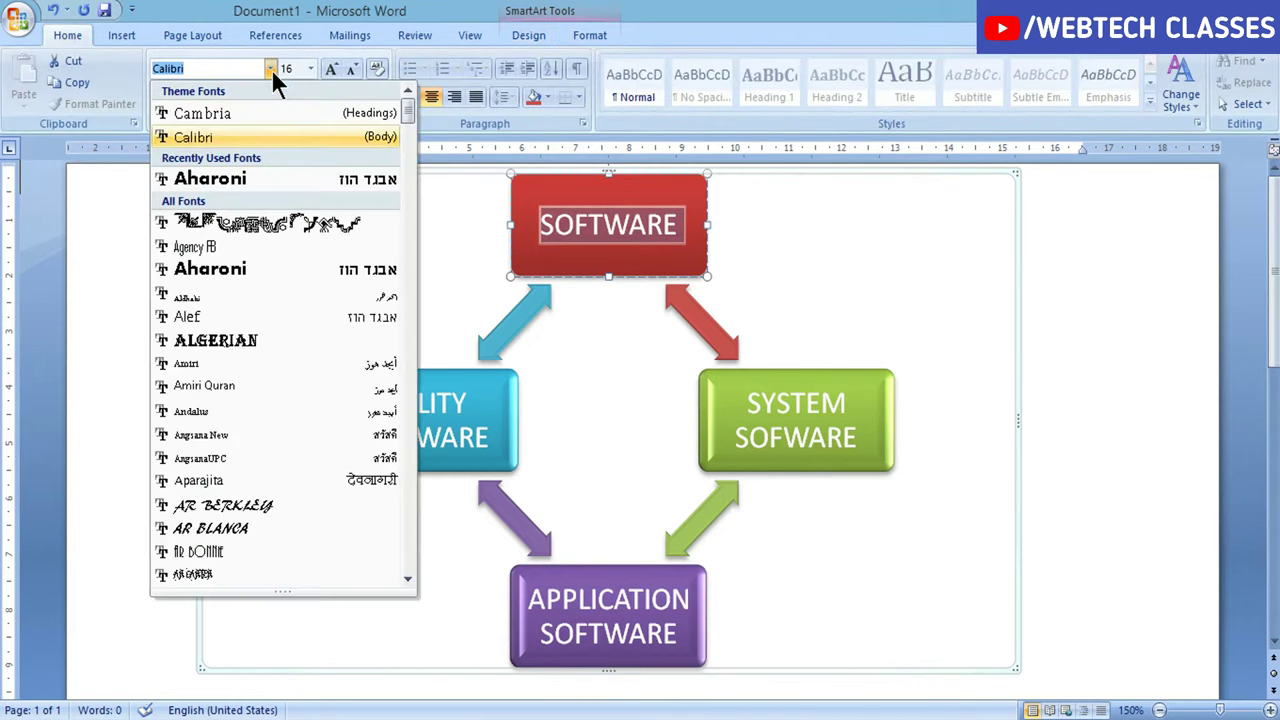
left_click(253, 178)
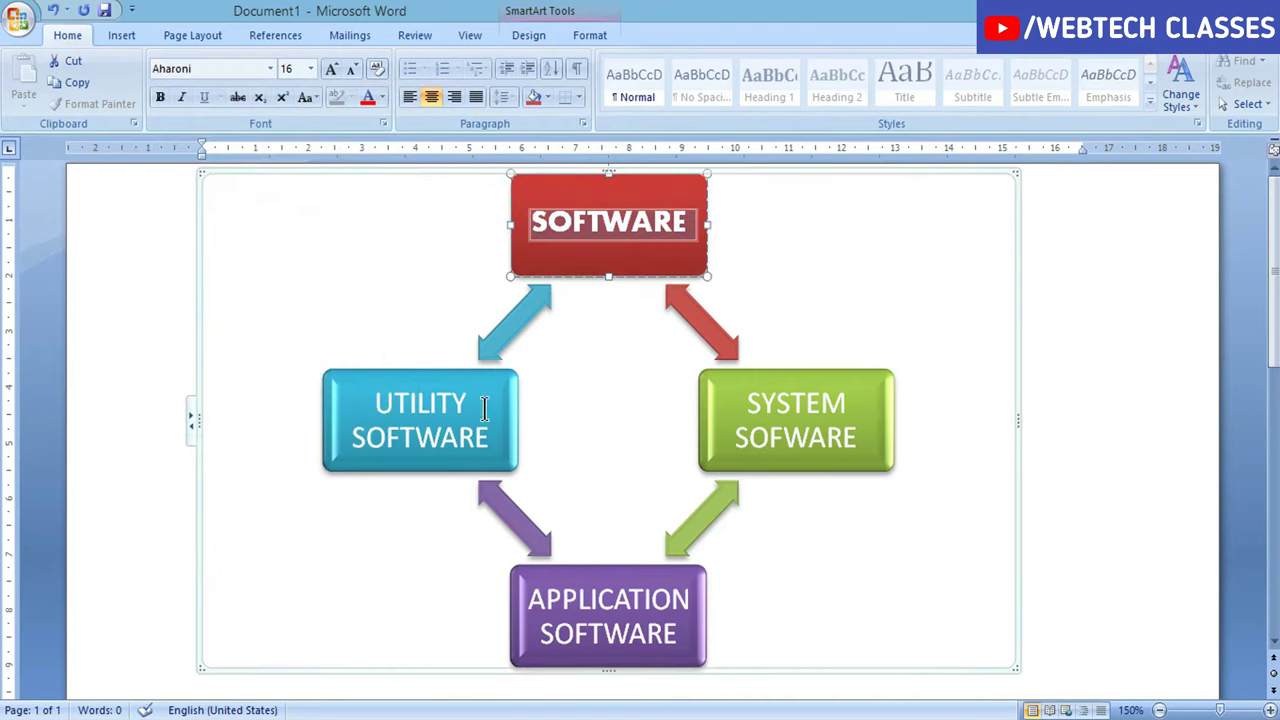
left_click(872, 427)
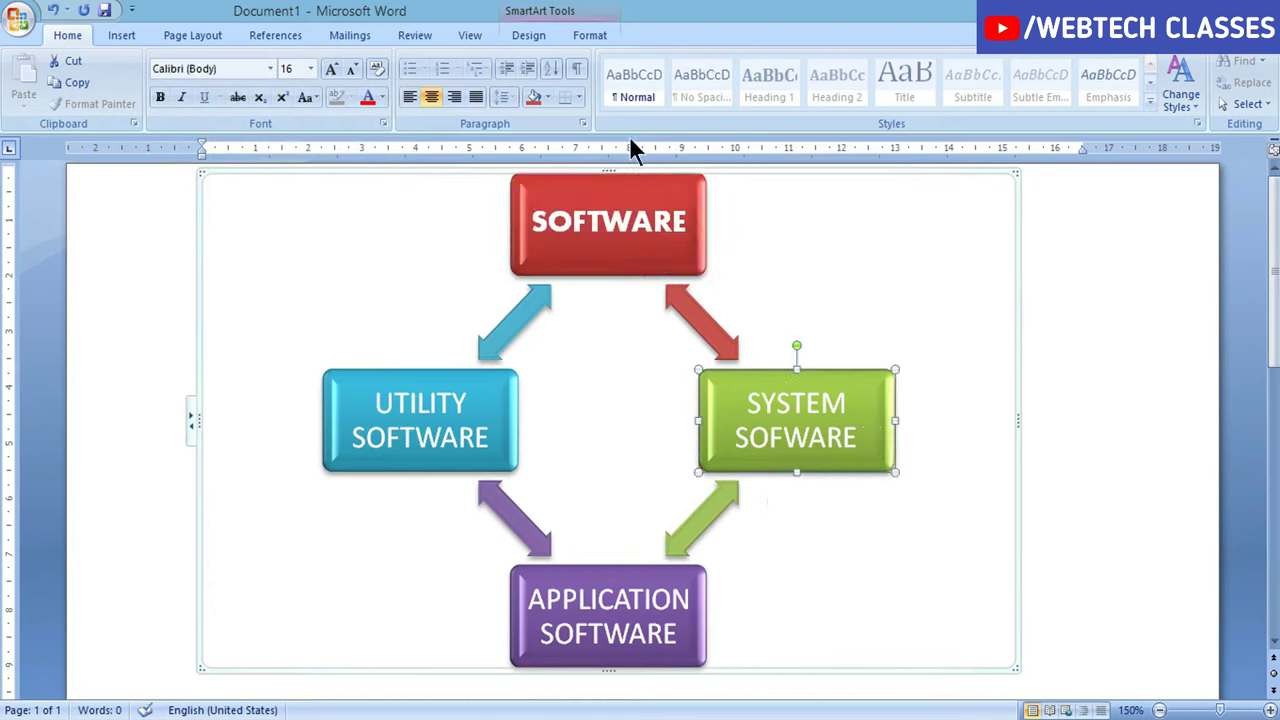
- Give the SYSTEM SOFWARE box a red shape fill
left_click(590, 38)
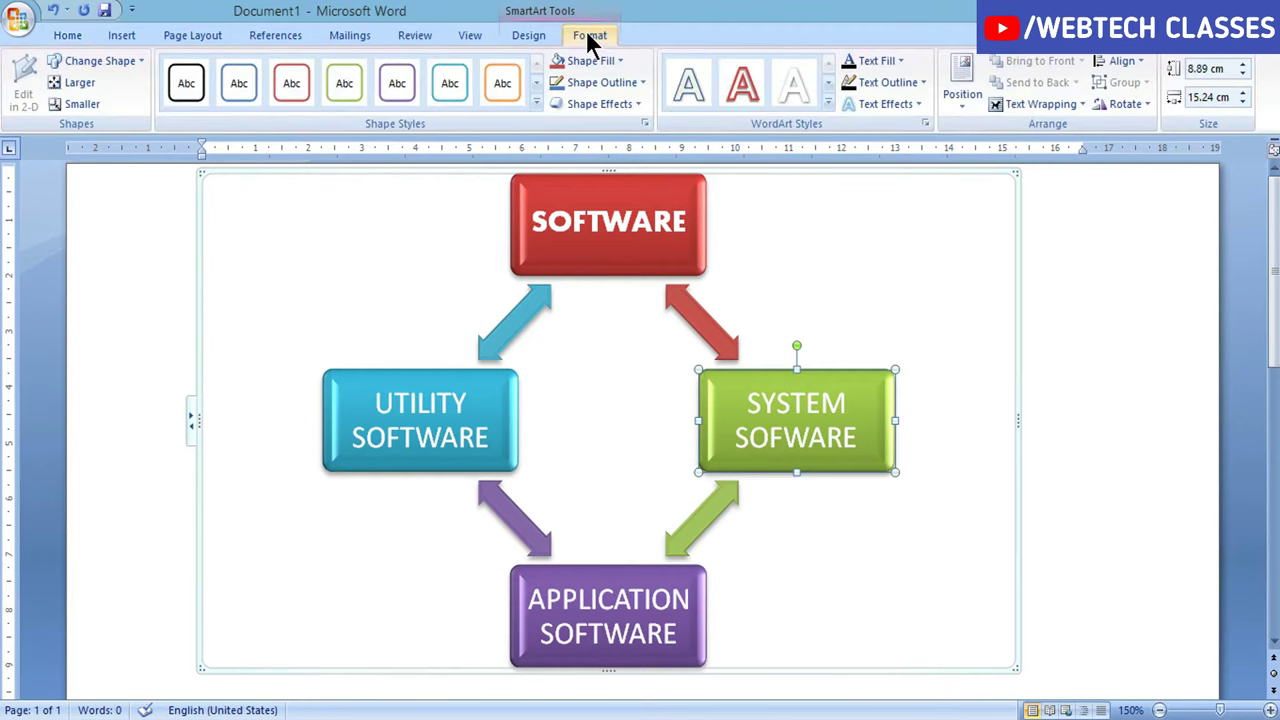
left_click(606, 57)
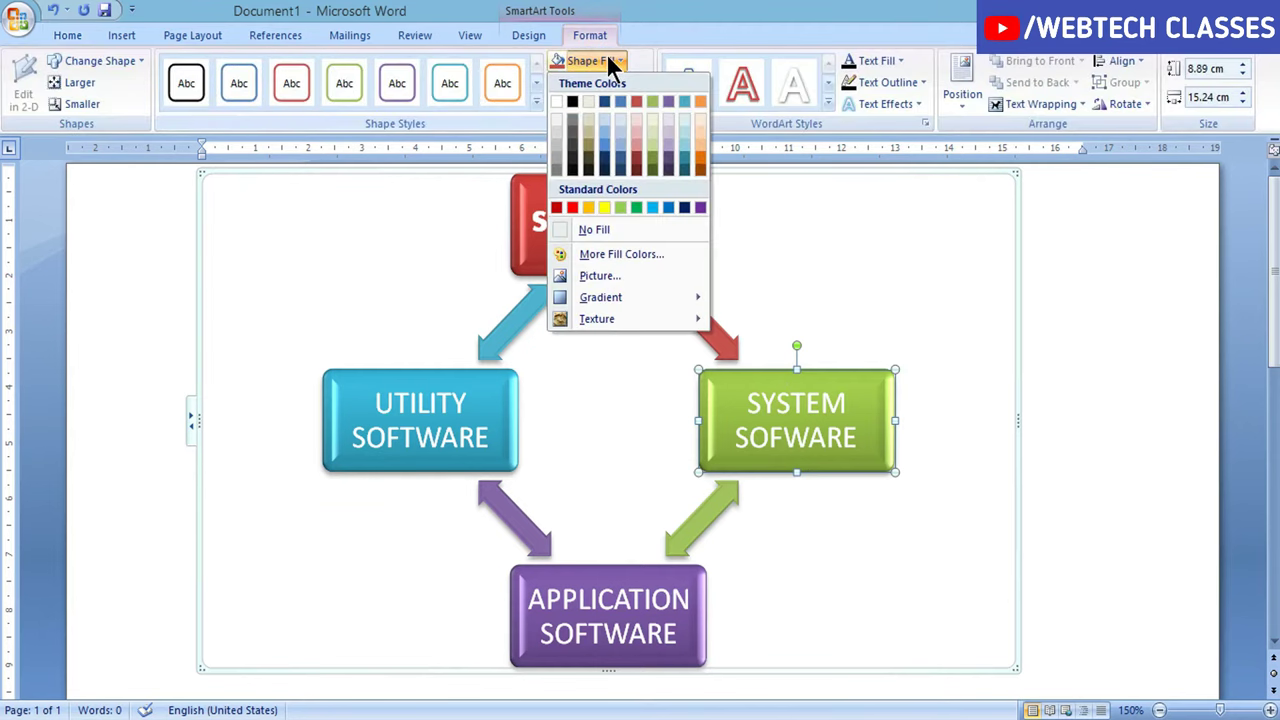
left_click(573, 206)
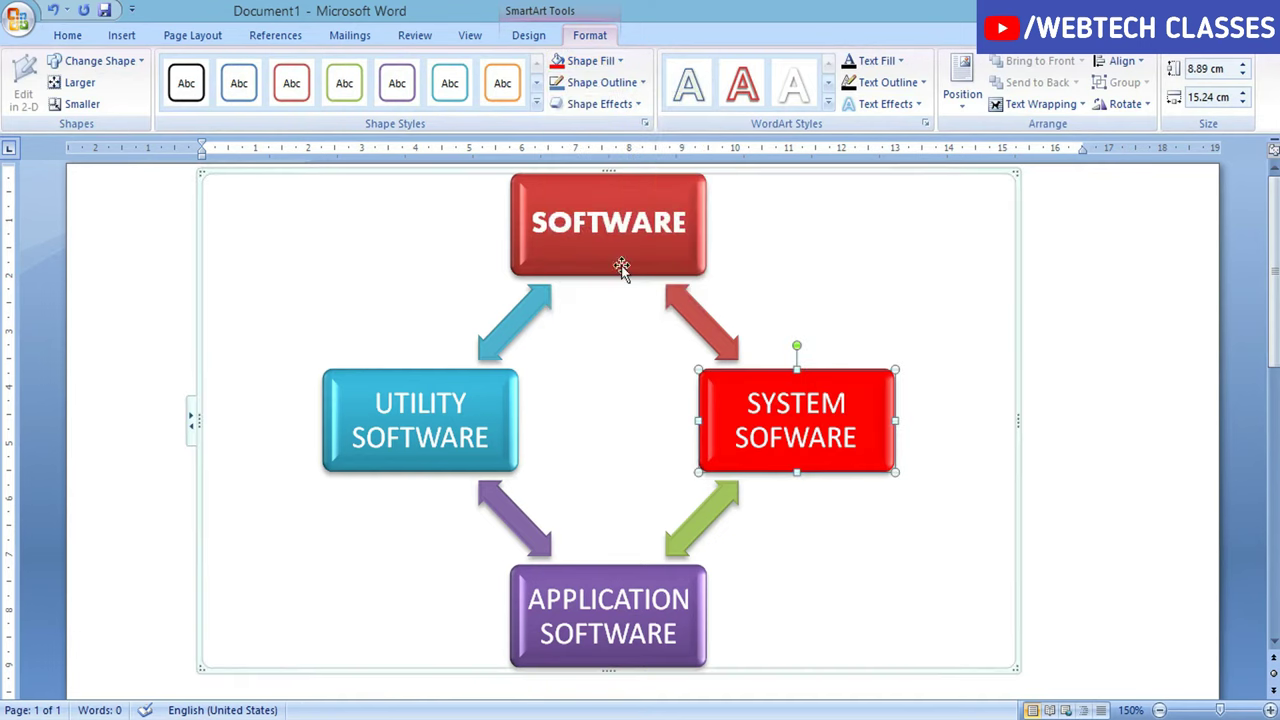
left_click(981, 263)
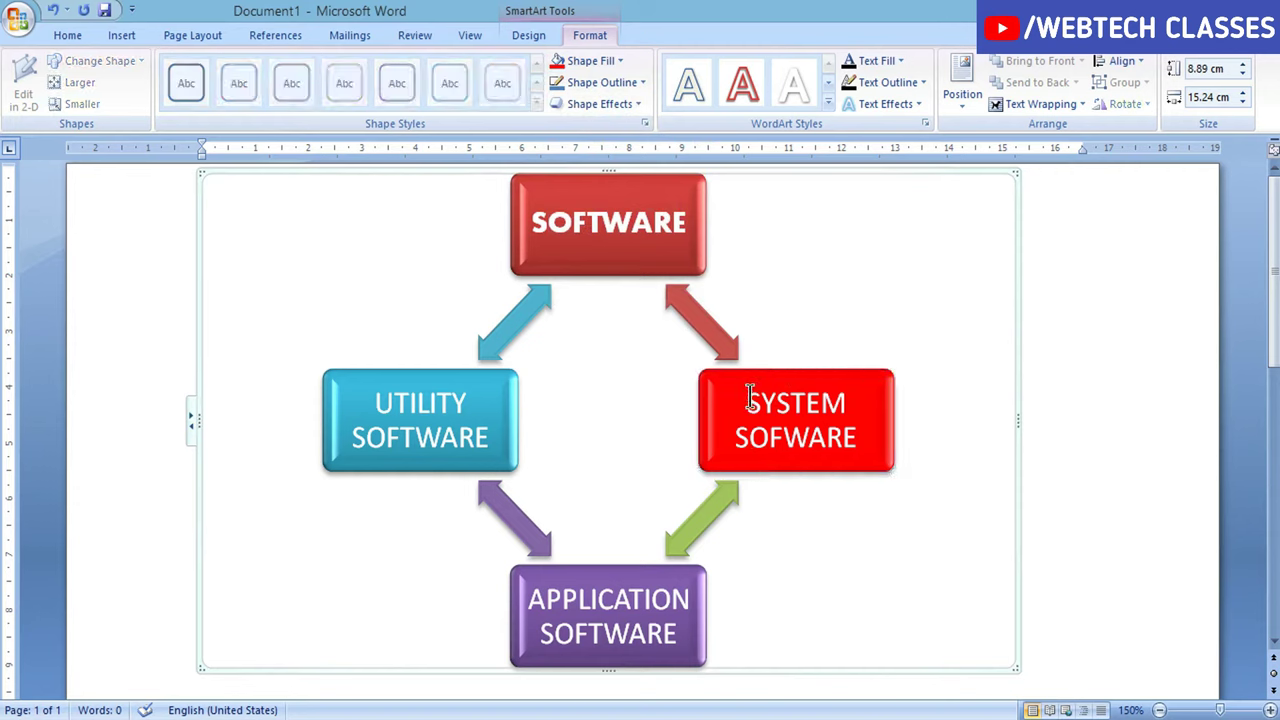
- Make the SYSTEM SOFWARE text yellow
left_click(751, 398)
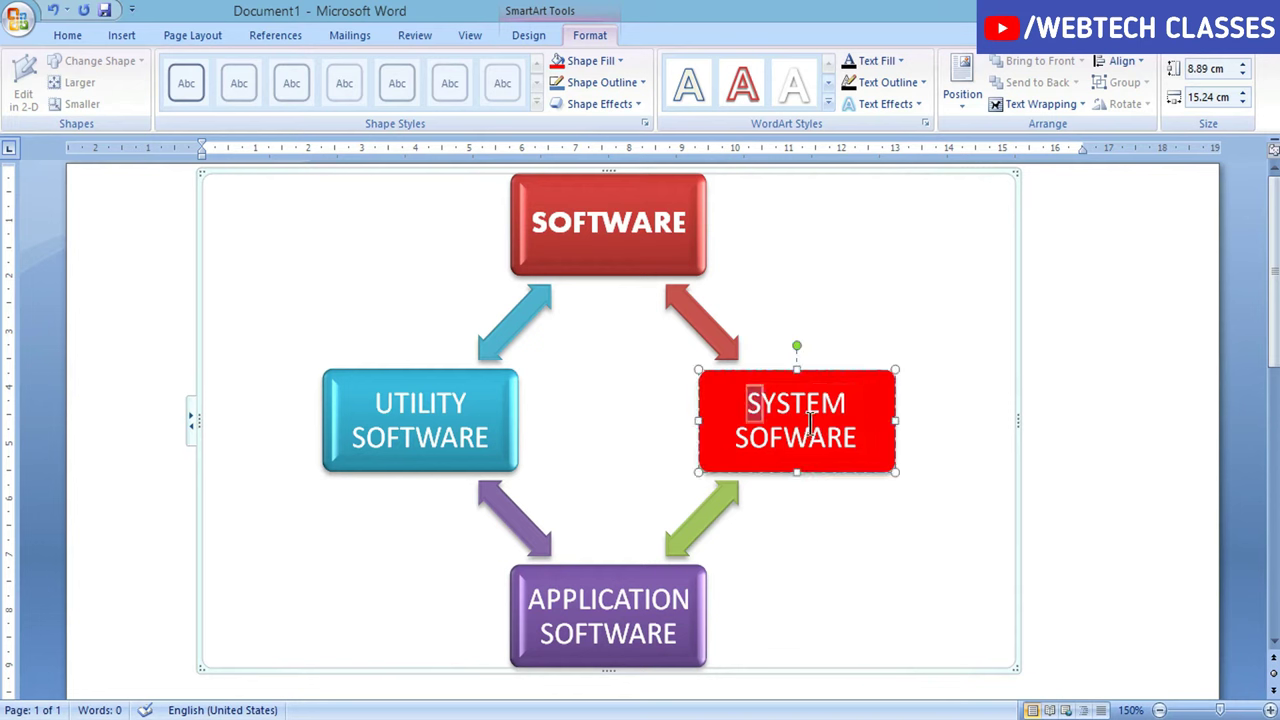
left_click(46, 38)
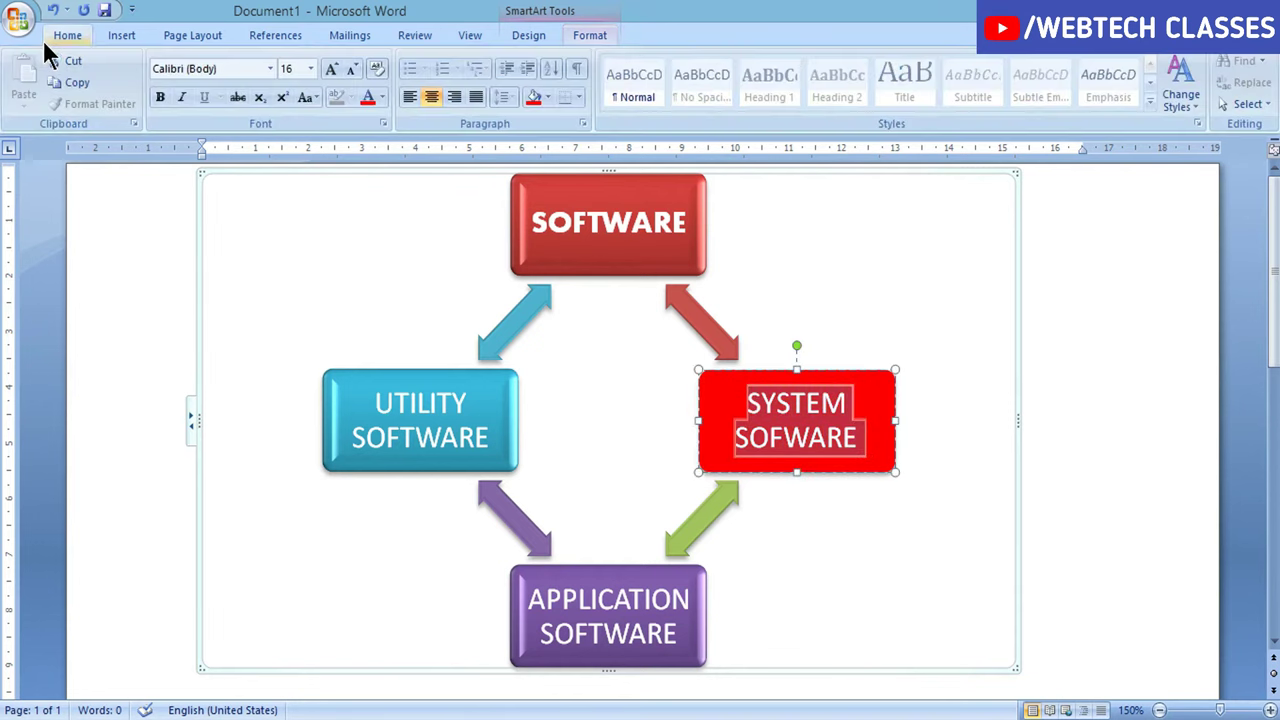
left_click(384, 93)
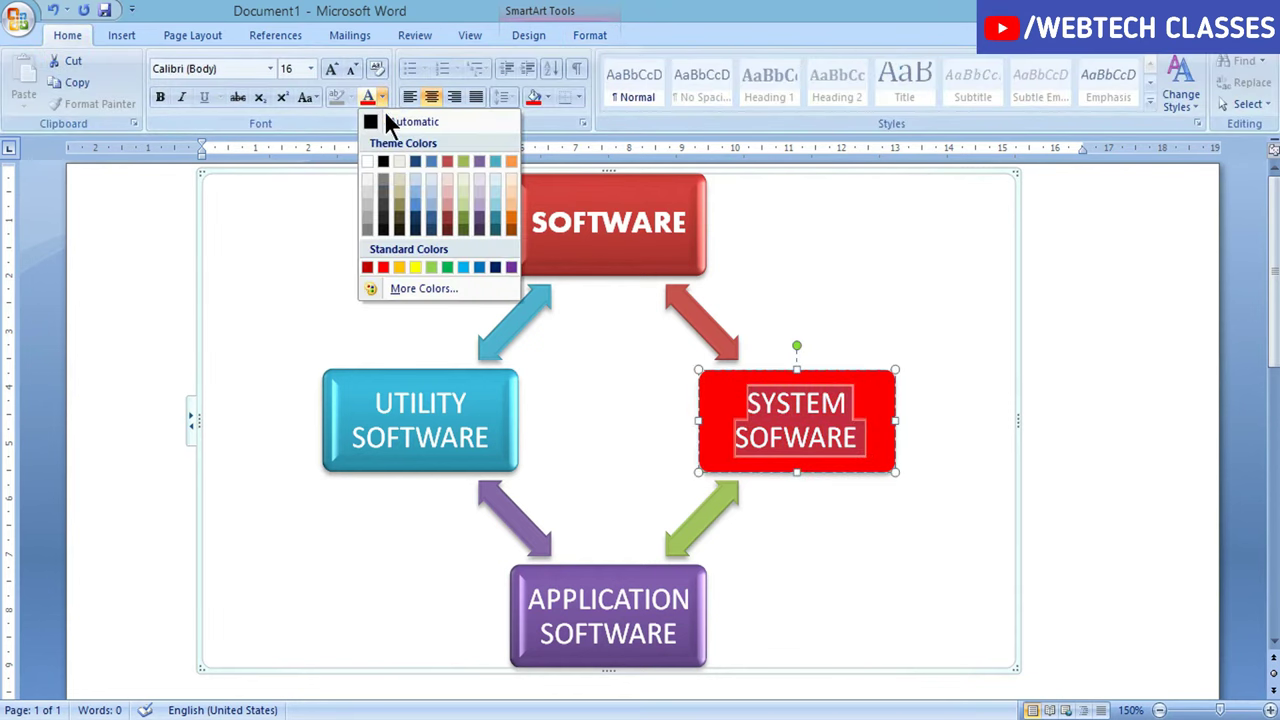
left_click(414, 266)
left_click(913, 348)
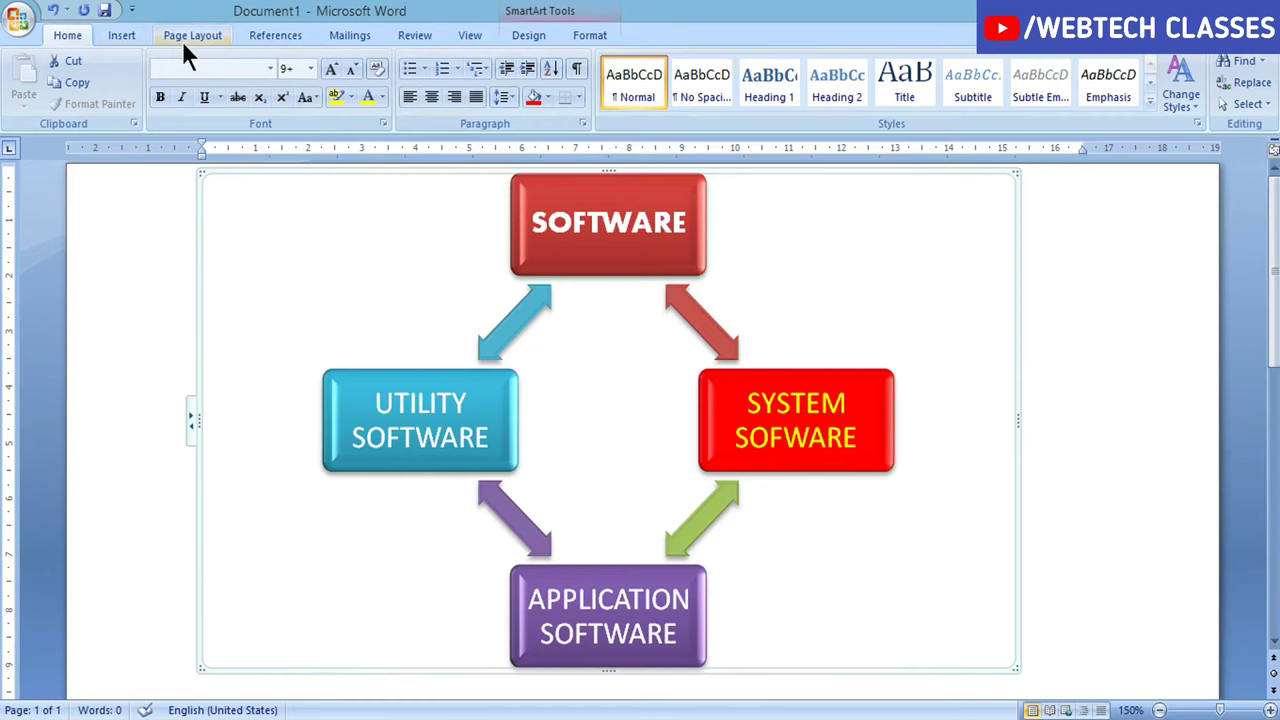
- Expand the full Layouts gallery on the SmartArt Tools Design ribbon
left_click(132, 36)
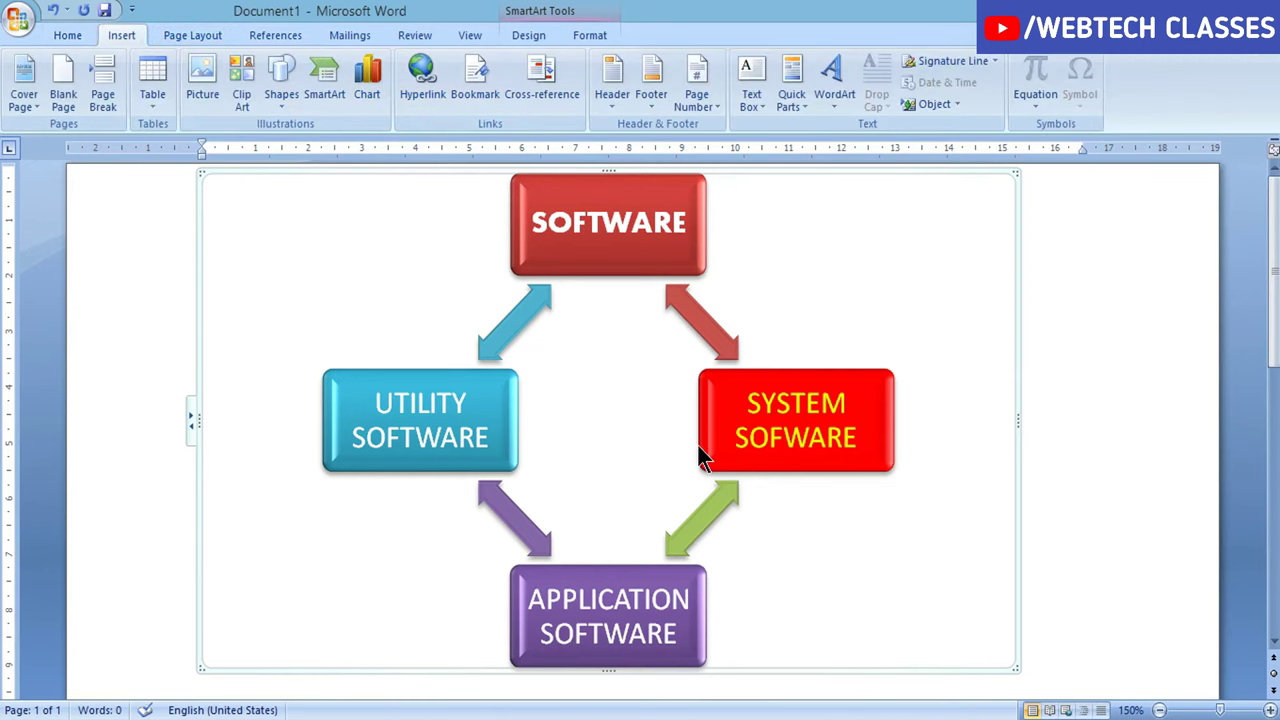
left_click(539, 40)
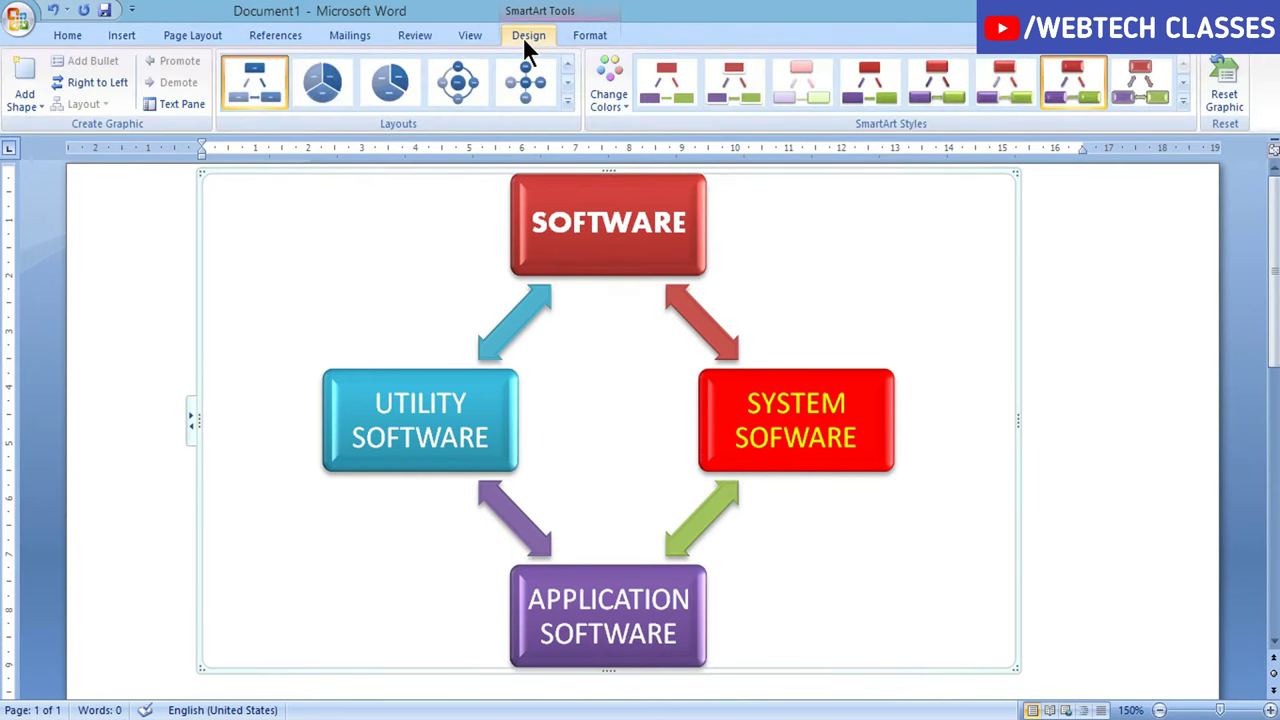
left_click(601, 39)
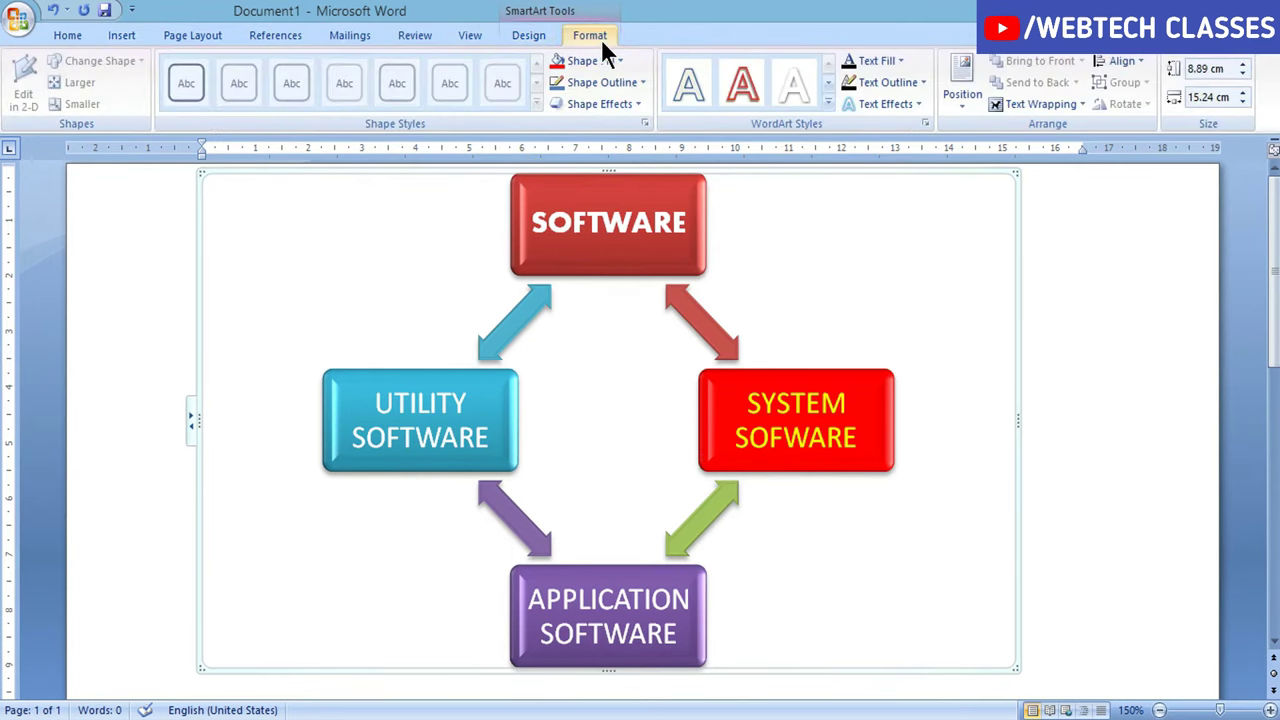
left_click(550, 35)
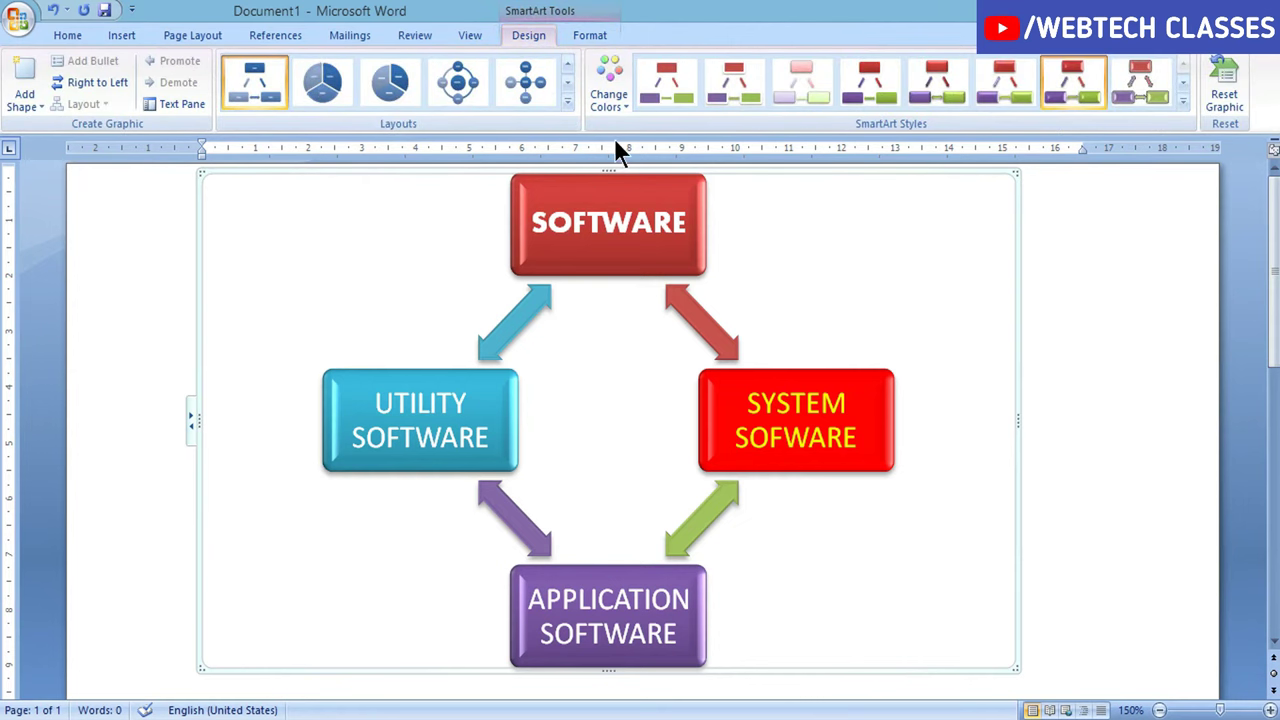
left_click(568, 101)
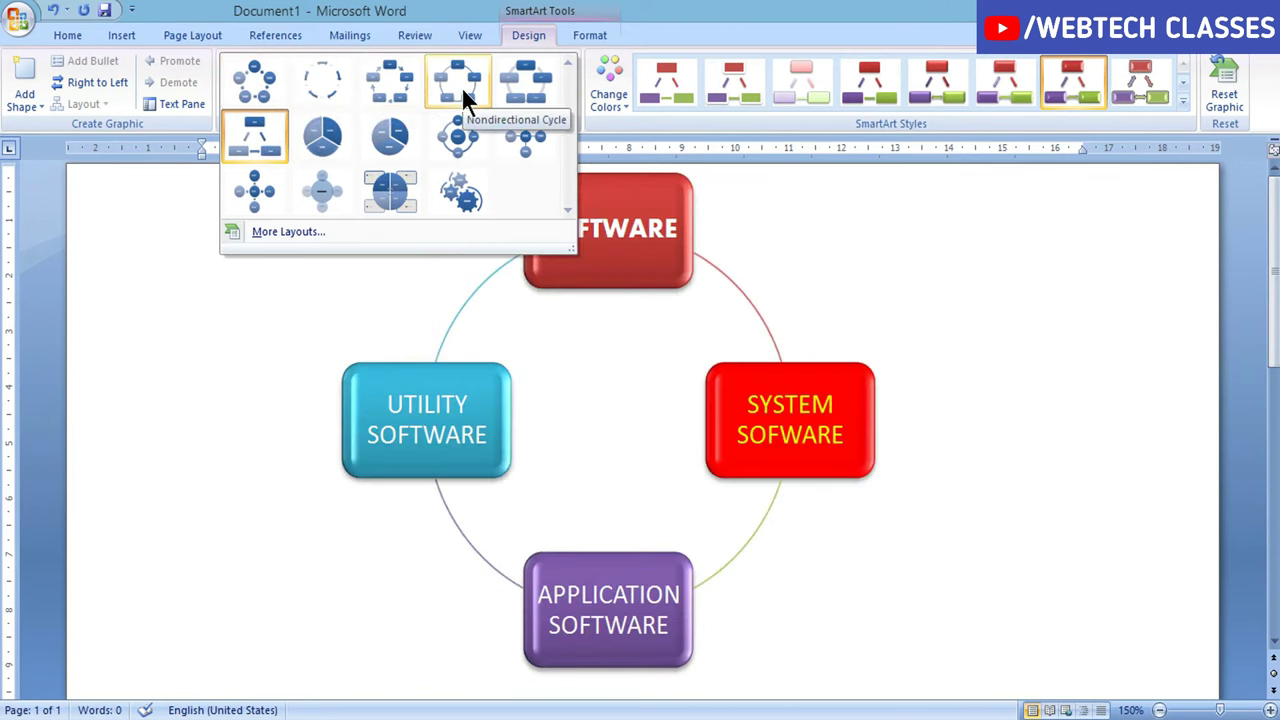
- Change the diagram to the List > Vertical Picture List layout via More Layouts
left_click(272, 231)
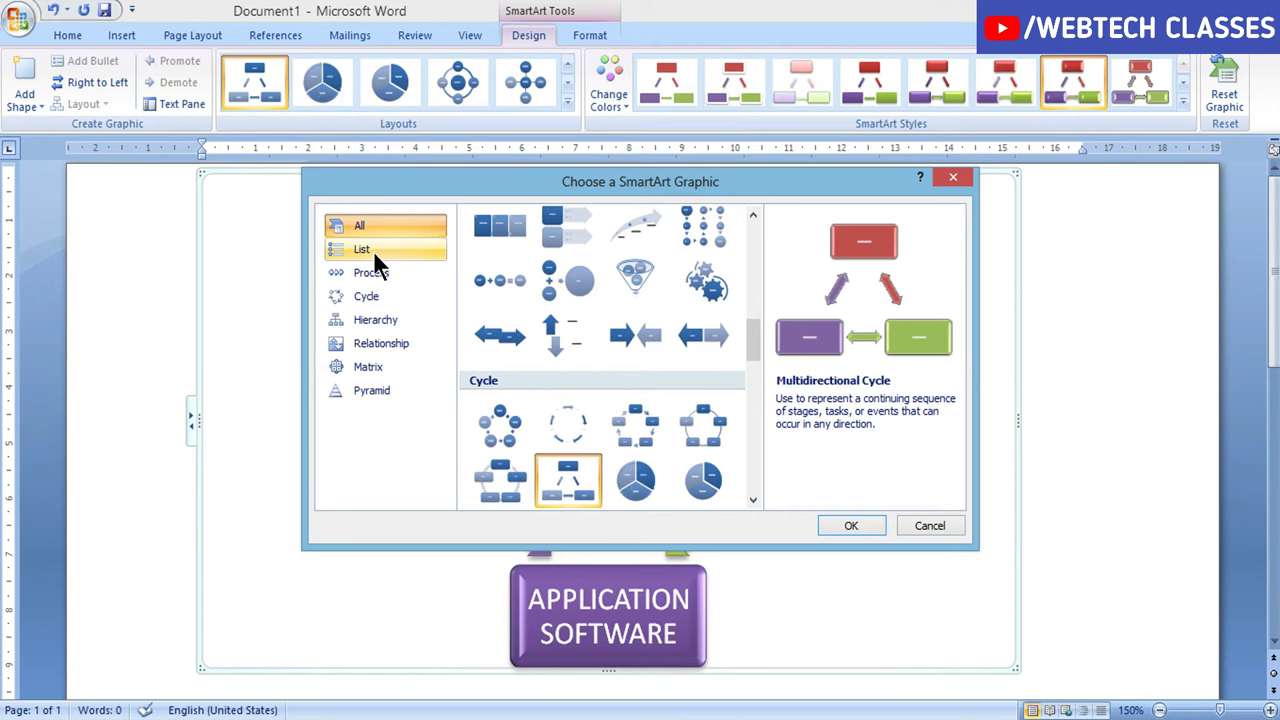
left_click(373, 250)
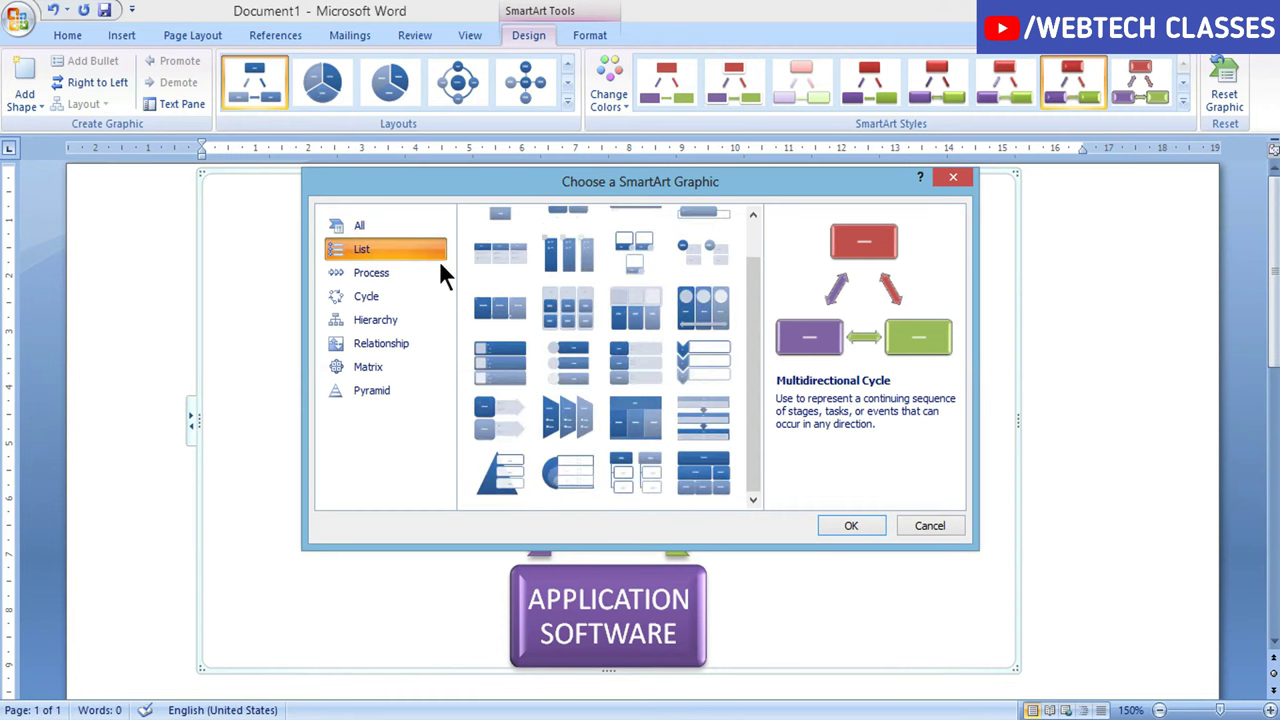
left_click(506, 351)
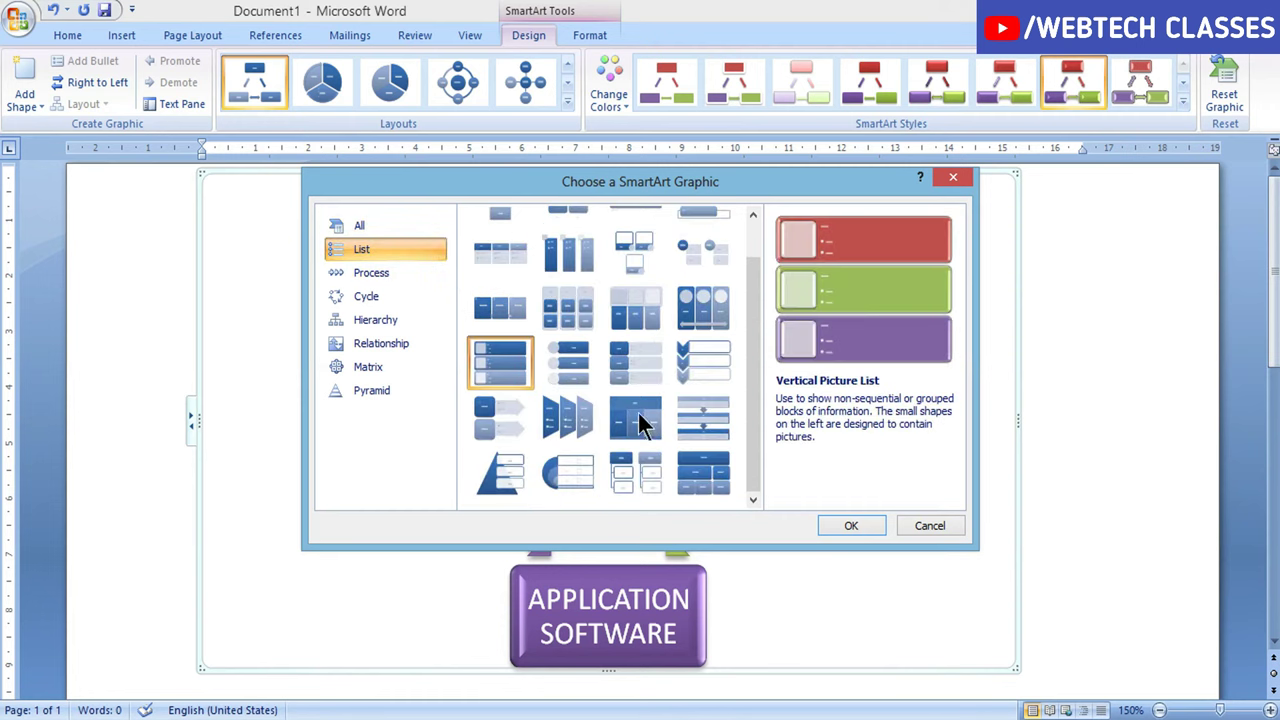
left_click(848, 526)
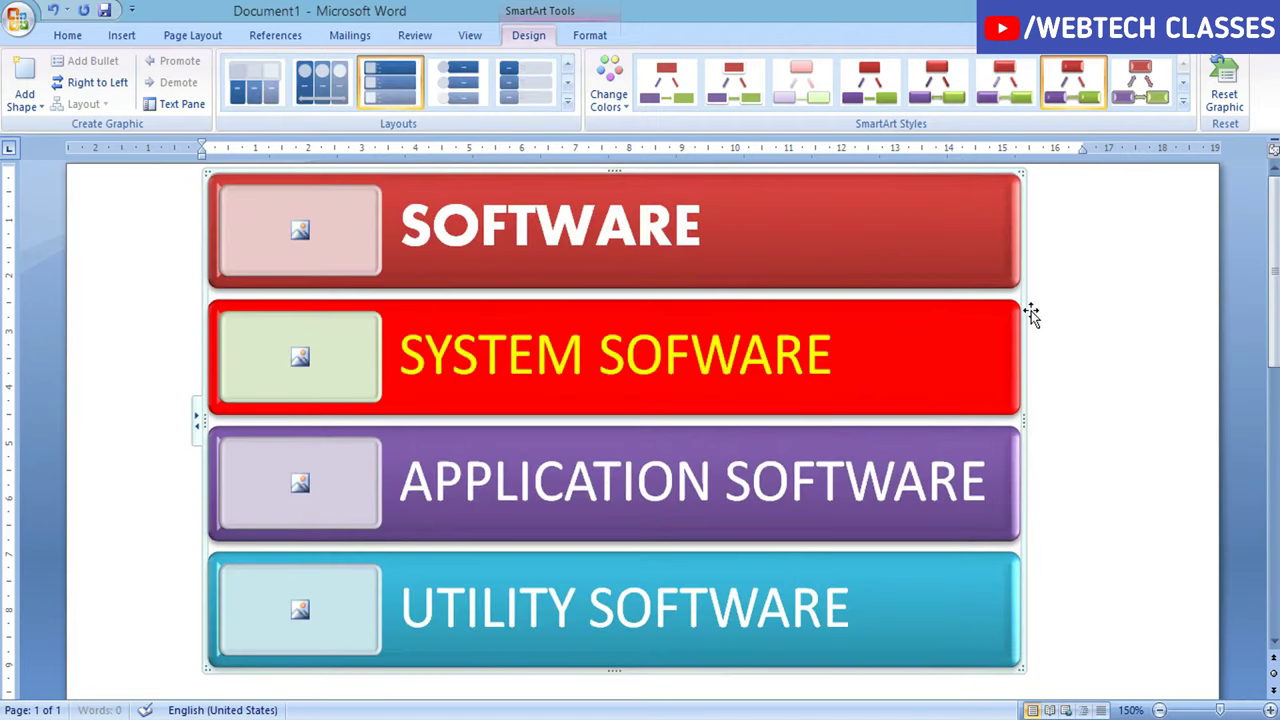